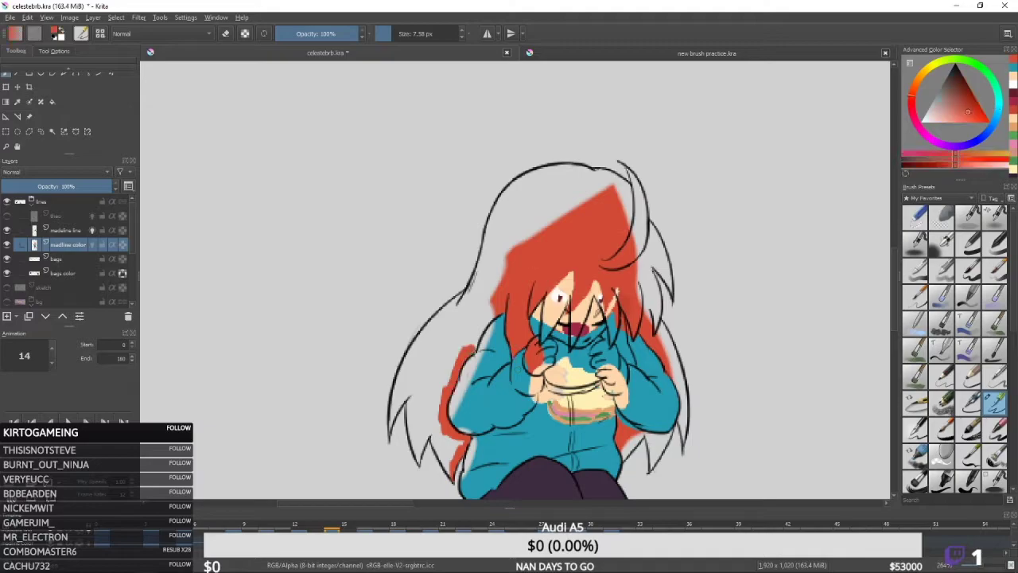
# - Fill the character's hair with red out to its outline on frame 14
pyautogui.press('b')
pyautogui.press('f')
pyautogui.click(614, 295)
pyautogui.moveTo(611, 318)
pyautogui.mouseDown()
pyautogui.moveTo(580, 259)
pyautogui.moveTo(595, 318)
pyautogui.mouseUp()
pyautogui.press('b')
pyautogui.moveTo(597, 322)
pyautogui.mouseDown()
pyautogui.moveTo(561, 267)
pyautogui.moveTo(570, 330)
pyautogui.mouseUp()
pyautogui.moveTo(570, 294); pyautogui.dragTo(560, 247)
pyautogui.keyDown('shift'); pyautogui.moveTo(592, 407); pyautogui.dragTo(580, 407); pyautogui.keyUp('shift')
pyautogui.moveTo(579, 407)
pyautogui.mouseDown()
pyautogui.moveTo(569, 328)
pyautogui.moveTo(540, 320)
pyautogui.mouseUp()
pyautogui.moveTo(528, 324)
pyautogui.mouseDown()
pyautogui.moveTo(535, 389)
pyautogui.moveTo(530, 382)
pyautogui.mouseUp()
# - Paint the sandwich bread cream and the fingers beside it in skin tone on frame 14
pyautogui.keyDown('ctrl'); pyautogui.click(513, 388); pyautogui.keyUp('ctrl')
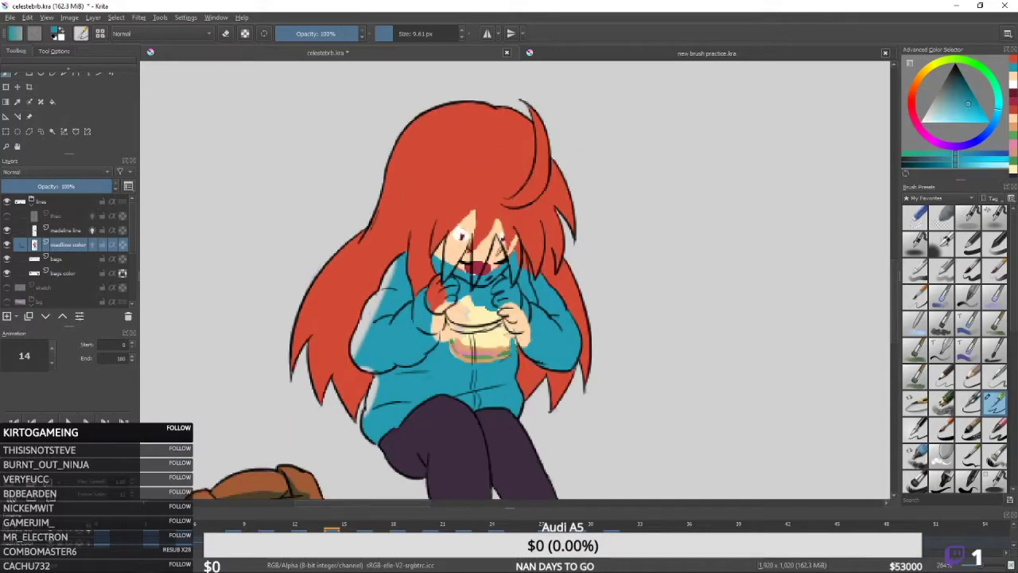
pyautogui.keyDown('ctrl'); pyautogui.click(468, 314); pyautogui.keyUp('ctrl')
pyautogui.moveTo(467, 311); pyautogui.dragTo(475, 364)
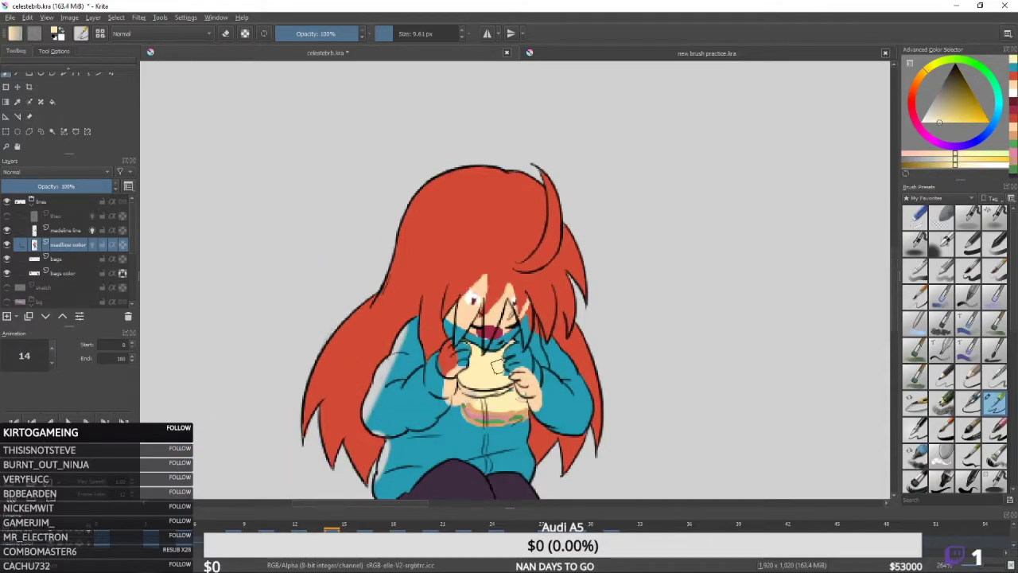
pyautogui.keyDown('ctrl'); pyautogui.click(513, 363); pyautogui.keyUp('ctrl')
pyautogui.moveTo(521, 377)
pyautogui.mouseDown()
pyautogui.moveTo(516, 359)
pyautogui.moveTo(534, 391)
pyautogui.mouseUp()
pyautogui.moveTo(531, 390)
pyautogui.mouseDown()
pyautogui.moveTo(526, 367)
pyautogui.moveTo(539, 396)
pyautogui.moveTo(505, 425)
pyautogui.mouseUp()
pyautogui.keyDown('ctrl'); pyautogui.click(497, 401); pyautogui.keyUp('ctrl')
pyautogui.moveTo(475, 393); pyautogui.dragTo(512, 402)
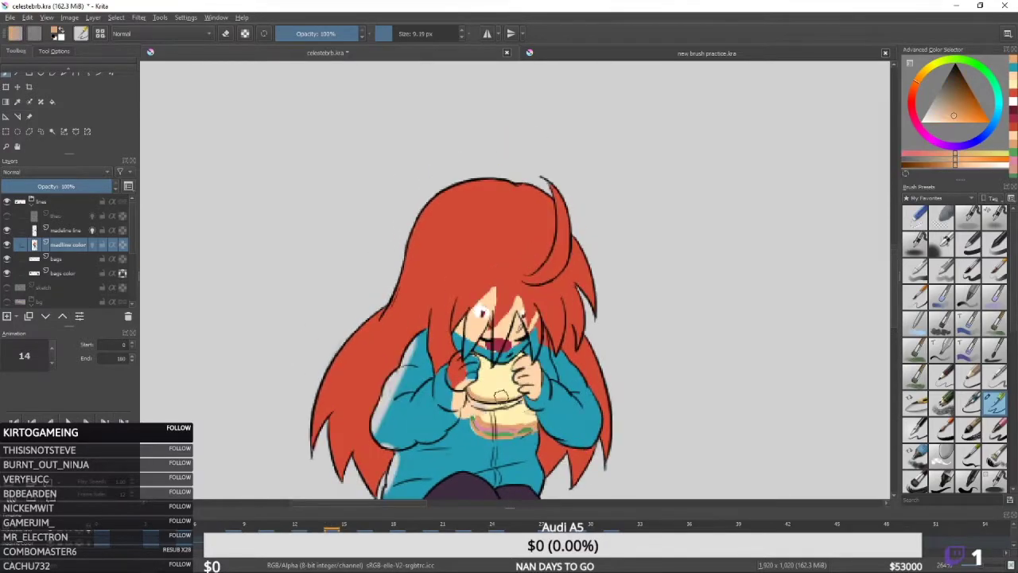
pyautogui.moveTo(515, 459); pyautogui.dragTo(506, 435)
# - Paint the other hand on the sandwich in skin tone using colours sampled from the drawing
pyautogui.keyDown('ctrl'); pyautogui.click(504, 409); pyautogui.keyUp('ctrl')
pyautogui.keyDown('ctrl'); pyautogui.click(480, 403); pyautogui.keyUp('ctrl')
pyautogui.moveTo(471, 379)
pyautogui.mouseDown()
pyautogui.moveTo(508, 380)
pyautogui.moveTo(521, 410)
pyautogui.moveTo(482, 407)
pyautogui.mouseUp()
pyautogui.keyDown('ctrl'); pyautogui.click(480, 395); pyautogui.keyUp('ctrl')
pyautogui.keyDown('ctrl'); pyautogui.click(501, 391); pyautogui.keyUp('ctrl')
pyautogui.keyDown('ctrl'); pyautogui.click(531, 404); pyautogui.keyUp('ctrl')
# - Cover the unpainted gaps along the jacket's sleeve and waist with teal
pyautogui.moveTo(469, 429); pyautogui.dragTo(482, 364)
pyautogui.moveTo(404, 364); pyautogui.dragTo(394, 401)
pyautogui.moveTo(389, 322); pyautogui.dragTo(409, 407)
pyautogui.moveTo(493, 354); pyautogui.dragTo(484, 378)
pyautogui.moveTo(485, 382)
pyautogui.mouseDown()
pyautogui.moveTo(474, 366)
pyautogui.moveTo(488, 407)
pyautogui.mouseUp()
pyautogui.keyDown('ctrl'); pyautogui.click(499, 363); pyautogui.keyUp('ctrl')
pyautogui.moveTo(497, 340); pyautogui.dragTo(492, 355)
# - Hide the colour layer to check the character's line art on frame 14, and show the colours again
pyautogui.click(8, 244)
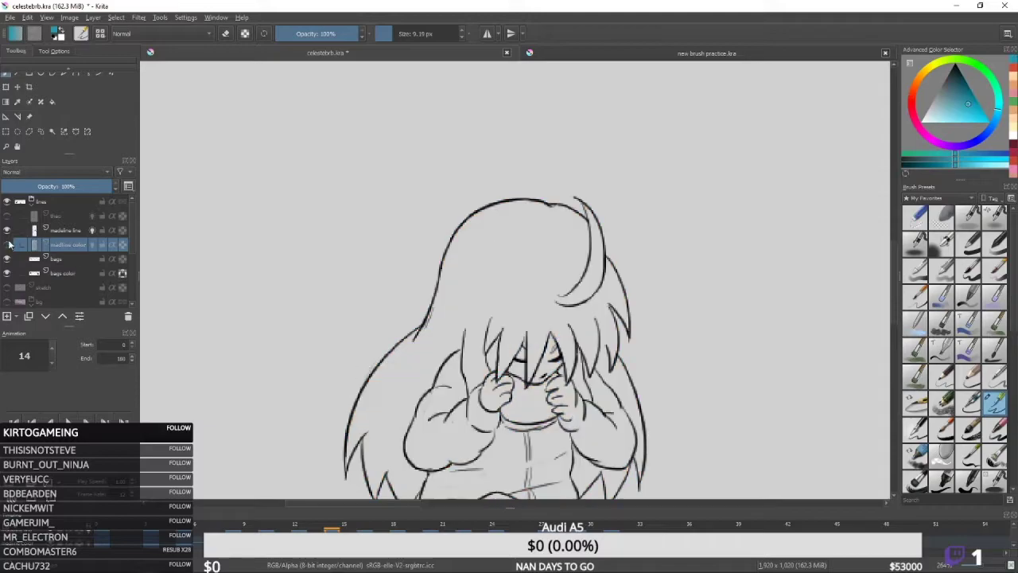
pyautogui.click(7, 229)
pyautogui.click(7, 229)
pyautogui.press('d')
pyautogui.click(500, 281)
pyautogui.press('pageup')
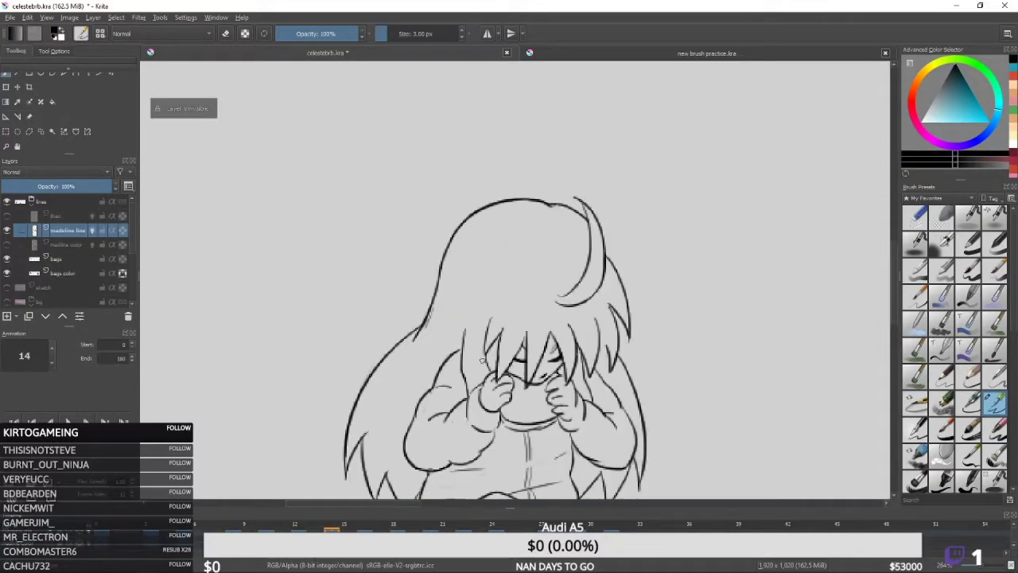
pyautogui.click(8, 244)
pyautogui.press('pagedown')
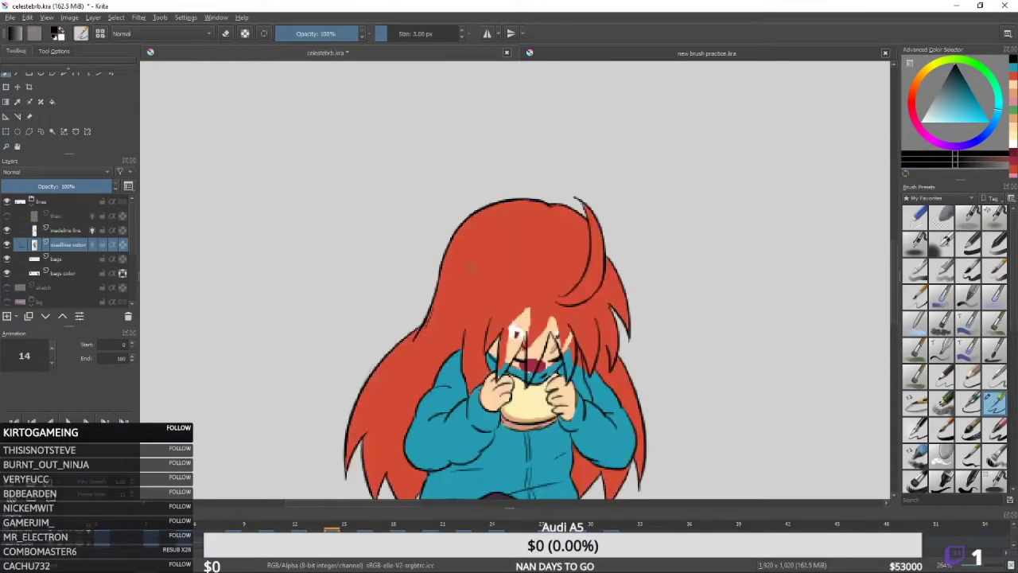
# - Fill the fringe strands red and paint over the old eye and mouth colours with skin tone on frame 14
pyautogui.moveTo(389, 222); pyautogui.dragTo(391, 217)
pyautogui.keyDown('ctrl'); pyautogui.click(521, 340); pyautogui.keyUp('ctrl')
pyautogui.keyDown('ctrl'); pyautogui.click(503, 342); pyautogui.keyUp('ctrl')
pyautogui.moveTo(569, 327); pyautogui.dragTo(568, 350)
pyautogui.moveTo(571, 334)
pyautogui.mouseDown()
pyautogui.moveTo(570, 282)
pyautogui.moveTo(599, 342)
pyautogui.mouseUp()
pyautogui.keyDown('ctrl'); pyautogui.click(597, 283); pyautogui.keyUp('ctrl')
pyautogui.keyDown('ctrl'); pyautogui.click(598, 303); pyautogui.keyUp('ctrl')
pyautogui.moveTo(597, 334); pyautogui.dragTo(602, 367)
pyautogui.keyDown('ctrl'); pyautogui.click(507, 351); pyautogui.keyUp('ctrl')
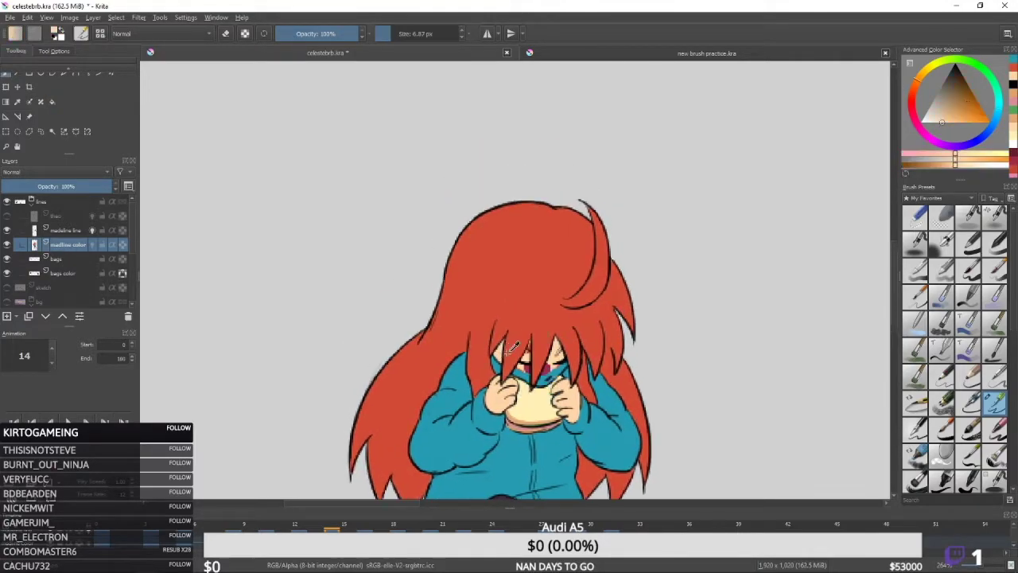
pyautogui.keyDown('ctrl'); pyautogui.click(567, 347); pyautogui.keyUp('ctrl')
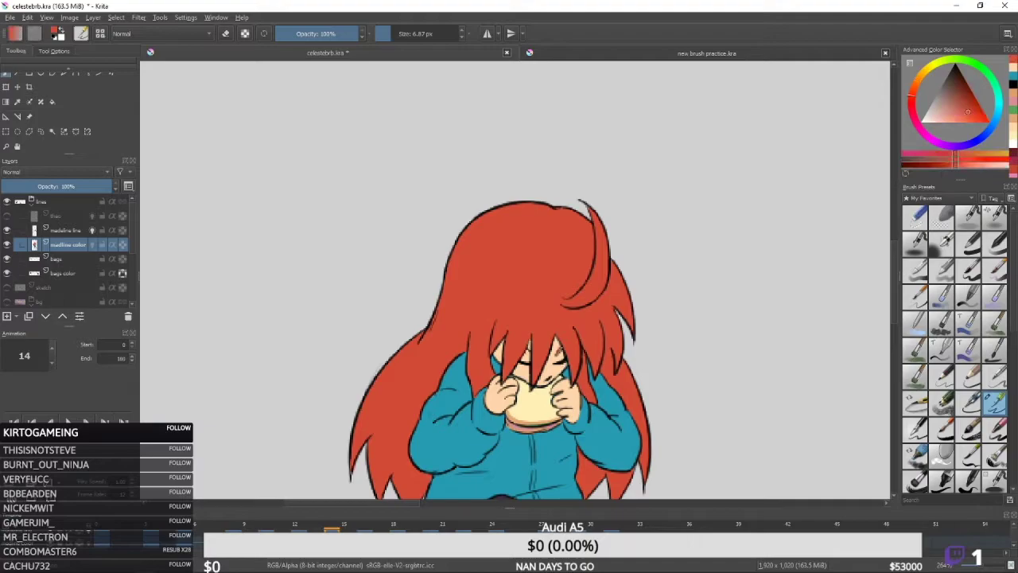
# - Touch up the sandwich's lower edge with sampled colours on frame 14
pyautogui.keyDown('ctrl'); pyautogui.click(534, 422); pyautogui.keyUp('ctrl')
pyautogui.moveTo(542, 238)
pyautogui.mouseDown()
pyautogui.moveTo(542, 318)
pyautogui.moveTo(541, 236)
pyautogui.mouseUp()
pyautogui.press('Left')
pyautogui.keyDown('ctrl'); pyautogui.click(563, 405); pyautogui.keyUp('ctrl')
# - Step through the neighbouring frames and compare their colouring with frame 14
pyautogui.press('Left')
pyautogui.press('Right')
pyautogui.press('Right')
pyautogui.press('Right')
pyautogui.press('Right')
pyautogui.press('Left')
pyautogui.press('Left')
pyautogui.moveTo(565, 193); pyautogui.dragTo(630, 281)
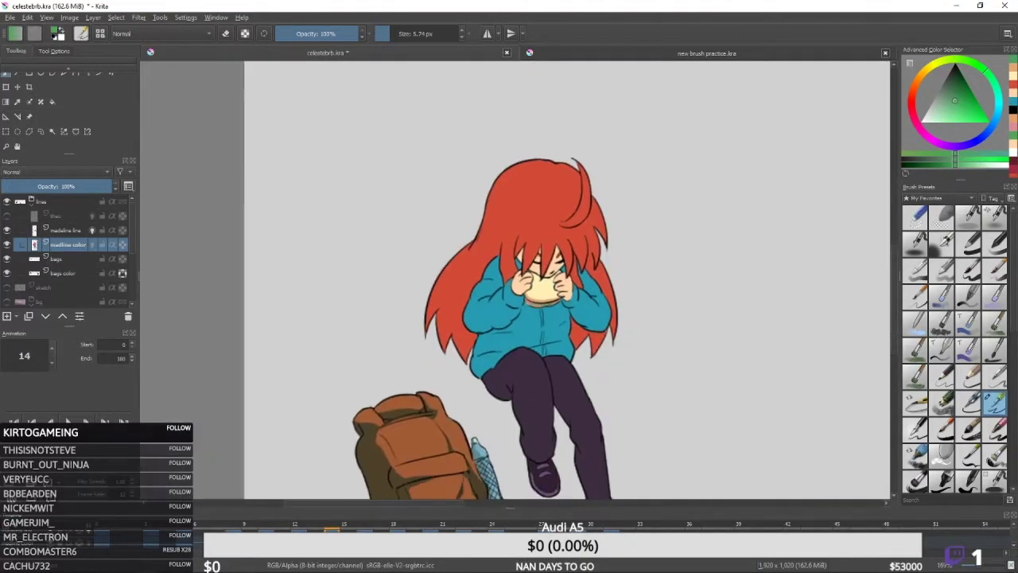
pyautogui.moveTo(593, 332)
pyautogui.mouseDown()
pyautogui.moveTo(622, 294)
pyautogui.moveTo(623, 215)
pyautogui.mouseUp()
pyautogui.keyDown('ctrl'); pyautogui.click(559, 378); pyautogui.keyUp('ctrl')
pyautogui.press('Right')
pyautogui.press('Right')
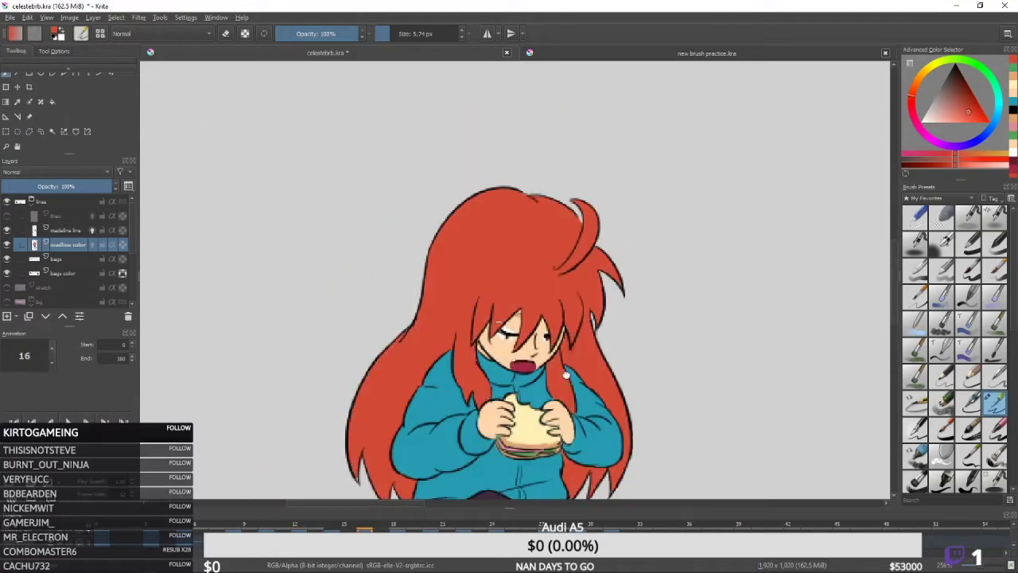
pyautogui.press('Left')
pyautogui.press('Left')
pyautogui.press('Left')
pyautogui.press('Left')
# - Paint over the old open-mouth colour with skin tone on frame 16
pyautogui.keyDown('ctrl'); pyautogui.click(515, 321); pyautogui.keyUp('ctrl')
pyautogui.click(512, 339)
pyautogui.keyDown('ctrl'); pyautogui.click(508, 356); pyautogui.keyUp('ctrl')
pyautogui.click(510, 342)
pyautogui.moveTo(501, 378)
pyautogui.mouseDown()
pyautogui.moveTo(506, 334)
pyautogui.moveTo(531, 337)
pyautogui.mouseUp()
pyautogui.moveTo(463, 214); pyautogui.dragTo(463, 258)
pyautogui.keyDown('ctrl'); pyautogui.click(463, 259); pyautogui.keyUp('ctrl')
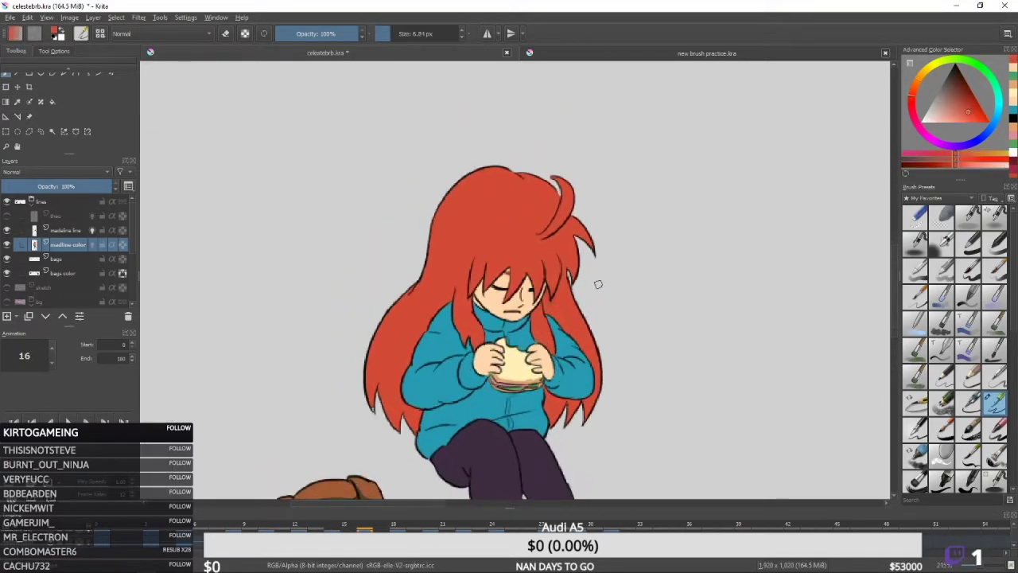
# - Touch up the skin and the hair beside the face on frame 16 with sampled colours
pyautogui.moveTo(598, 284); pyautogui.dragTo(617, 311)
pyautogui.keyDown('ctrl'); pyautogui.click(532, 323); pyautogui.keyUp('ctrl')
pyautogui.click(535, 330)
pyautogui.moveTo(556, 334); pyautogui.dragTo(556, 295)
pyautogui.keyDown('ctrl'); pyautogui.click(556, 270); pyautogui.keyUp('ctrl')
pyautogui.moveTo(645, 195)
pyautogui.mouseDown()
pyautogui.moveTo(644, 243)
pyautogui.moveTo(617, 267)
pyautogui.mouseUp()
# - Go to the uncoloured frame 18 and bring existing character colours onto its colour layer
pyautogui.press('Right')
pyautogui.press('Right')
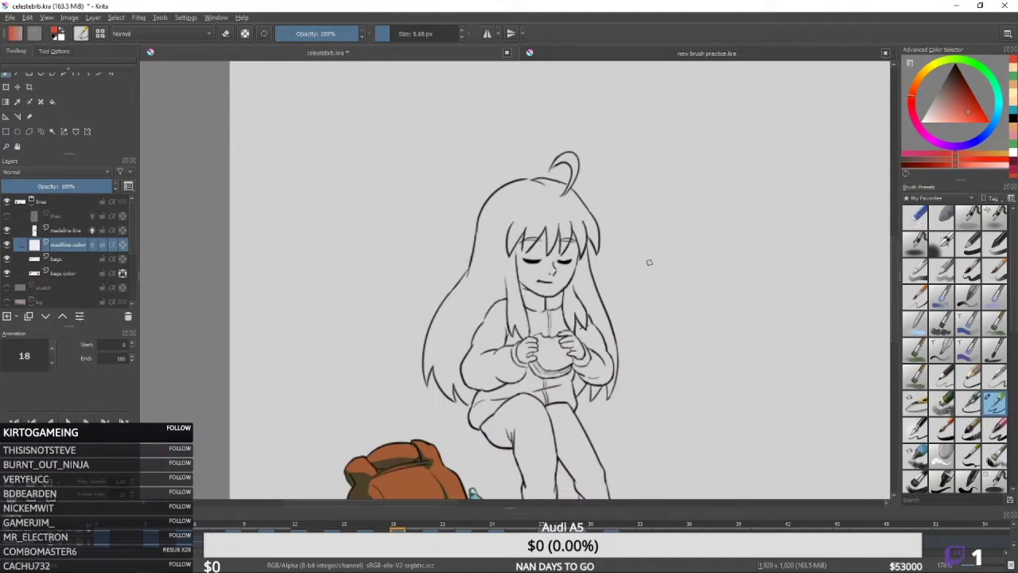
pyautogui.press('space')
pyautogui.press('Right')
pyautogui.press('Right')
pyautogui.moveTo(634, 330); pyautogui.dragTo(674, 343)
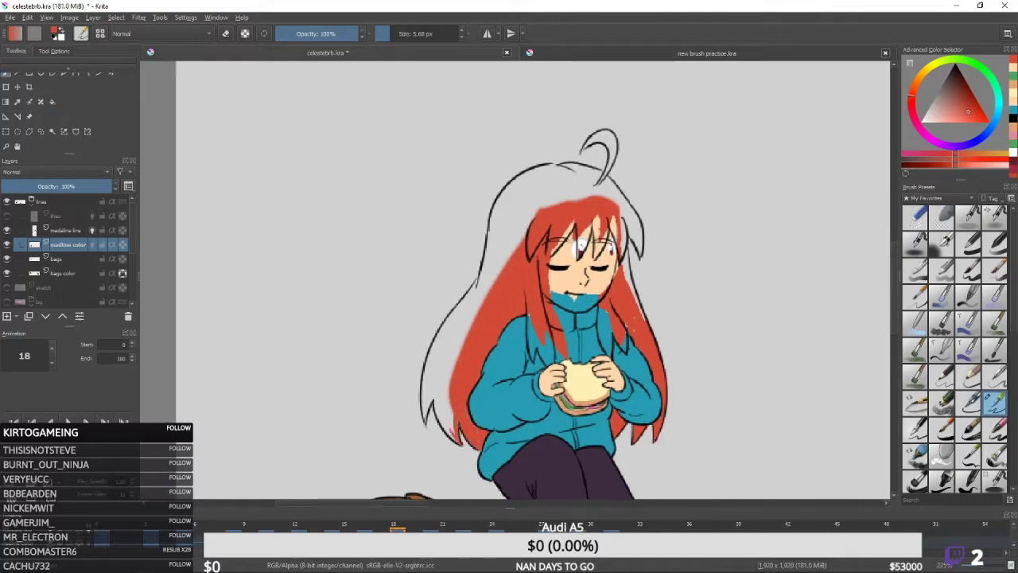
# - Fill the hair and the curl on top of the head with red on frame 18
pyautogui.moveTo(564, 176)
pyautogui.mouseDown()
pyautogui.moveTo(555, 271)
pyautogui.moveTo(574, 197)
pyautogui.moveTo(577, 321)
pyautogui.mouseUp()
pyautogui.moveTo(624, 429); pyautogui.dragTo(603, 331)
pyautogui.press('f')
pyautogui.press('b')
# - Fill in the jacket collar with teal and the lower face with skin tone on frame 18
pyautogui.keyDown('ctrl'); pyautogui.click(539, 315); pyautogui.keyUp('ctrl')
pyautogui.moveTo(537, 317); pyautogui.dragTo(531, 318)
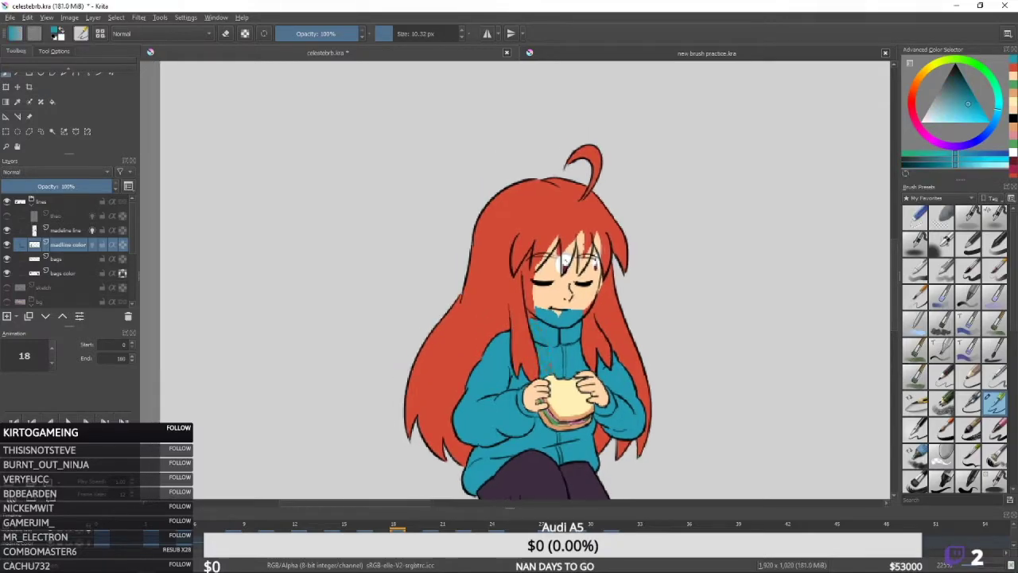
pyautogui.moveTo(549, 368); pyautogui.dragTo(552, 341)
pyautogui.keyDown('ctrl'); pyautogui.click(550, 270); pyautogui.keyUp('ctrl')
pyautogui.moveTo(550, 270); pyautogui.dragTo(551, 323)
pyautogui.moveTo(554, 324); pyautogui.dragTo(550, 324)
# - Cover the old open-eye colours on frame 18, painting the fringe red and the face in skin tone
pyautogui.keyDown('ctrl'); pyautogui.click(569, 288); pyautogui.keyUp('ctrl')
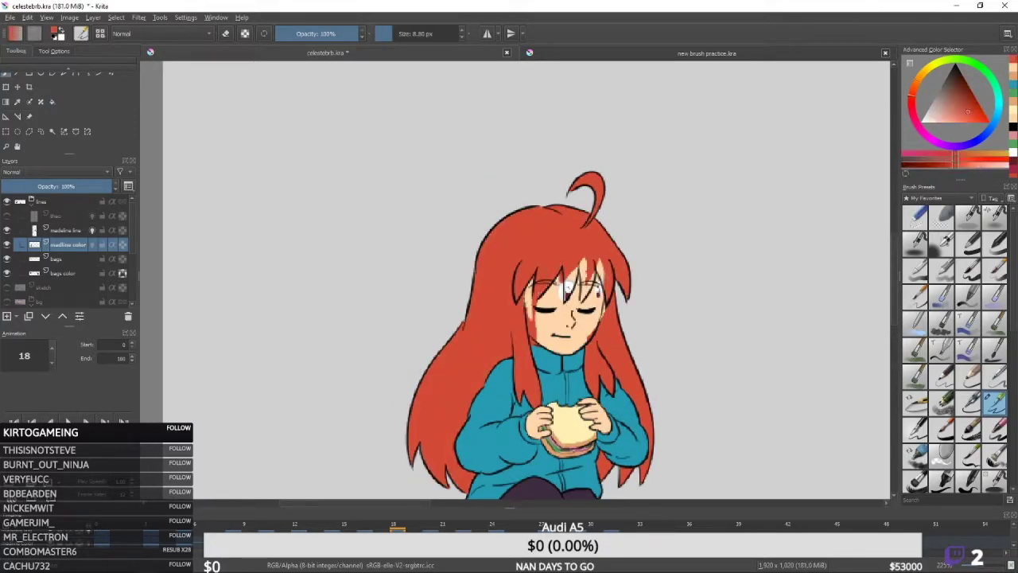
pyautogui.keyDown('ctrl'); pyautogui.click(598, 304); pyautogui.keyUp('ctrl')
pyautogui.moveTo(566, 288)
pyautogui.mouseDown()
pyautogui.moveTo(573, 311)
pyautogui.moveTo(566, 294)
pyautogui.mouseUp()
pyautogui.keyDown('ctrl'); pyautogui.click(570, 306); pyautogui.keyUp('ctrl')
pyautogui.keyDown('ctrl'); pyautogui.click(568, 312); pyautogui.keyUp('ctrl')
pyautogui.click(567, 309)
pyautogui.keyDown('ctrl'); pyautogui.click(597, 279); pyautogui.keyUp('ctrl')
pyautogui.moveTo(605, 271); pyautogui.dragTo(609, 292)
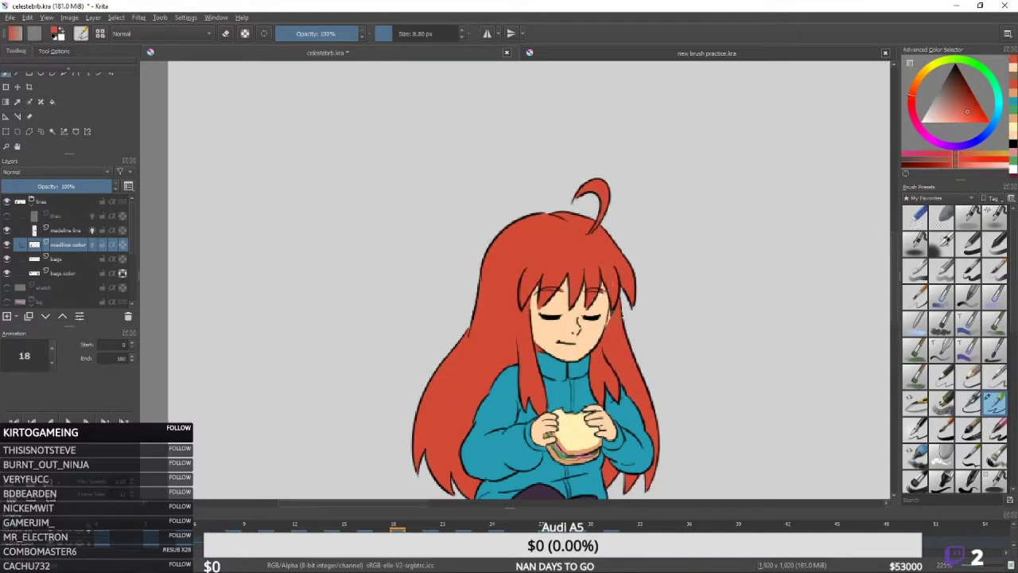
# - Clean up the colours around the hands, jaw and side hair strands on frame 18
pyautogui.keyDown('ctrl'); pyautogui.click(541, 429); pyautogui.keyUp('ctrl')
pyautogui.scroll(-1, 529, 436)
pyautogui.keyDown('ctrl'); pyautogui.click(607, 418); pyautogui.keyUp('ctrl')
pyautogui.keyDown('ctrl'); pyautogui.click(625, 397); pyautogui.keyUp('ctrl')
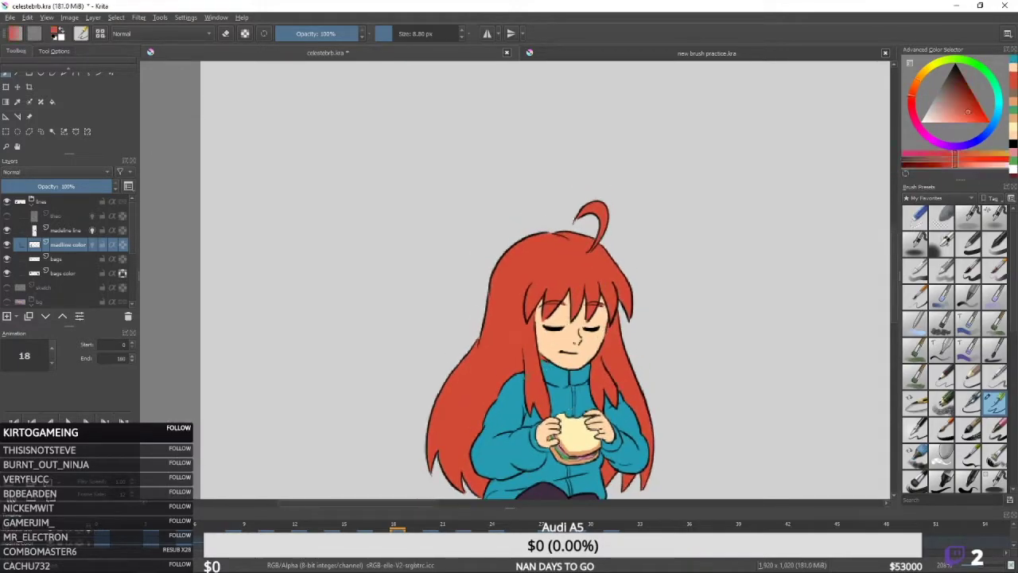
pyautogui.moveTo(649, 347); pyautogui.dragTo(625, 305)
pyautogui.scroll(-1, 624, 305)
pyautogui.moveTo(617, 353); pyautogui.dragTo(607, 316)
pyautogui.moveTo(632, 258); pyautogui.dragTo(611, 302)
# - Step back and forth through the frames up to frame 24 to compare the character's colouring
pyautogui.press('Left')
pyautogui.press('Left')
pyautogui.press('Right')
pyautogui.press('Right')
pyautogui.press('Right')
pyautogui.press('Right')
pyautogui.moveTo(627, 383); pyautogui.dragTo(578, 323)
pyautogui.keyDown('ctrl'); pyautogui.click(574, 364); pyautogui.keyUp('ctrl')
pyautogui.scroll(1, 586, 329)
pyautogui.scroll(-2, 586, 262)
pyautogui.press('Right')
pyautogui.press('Right')
pyautogui.press('Right')
pyautogui.press('Right')
pyautogui.scroll(2, 574, 313)
pyautogui.keyDown('ctrl'); pyautogui.click(574, 314); pyautogui.keyUp('ctrl')
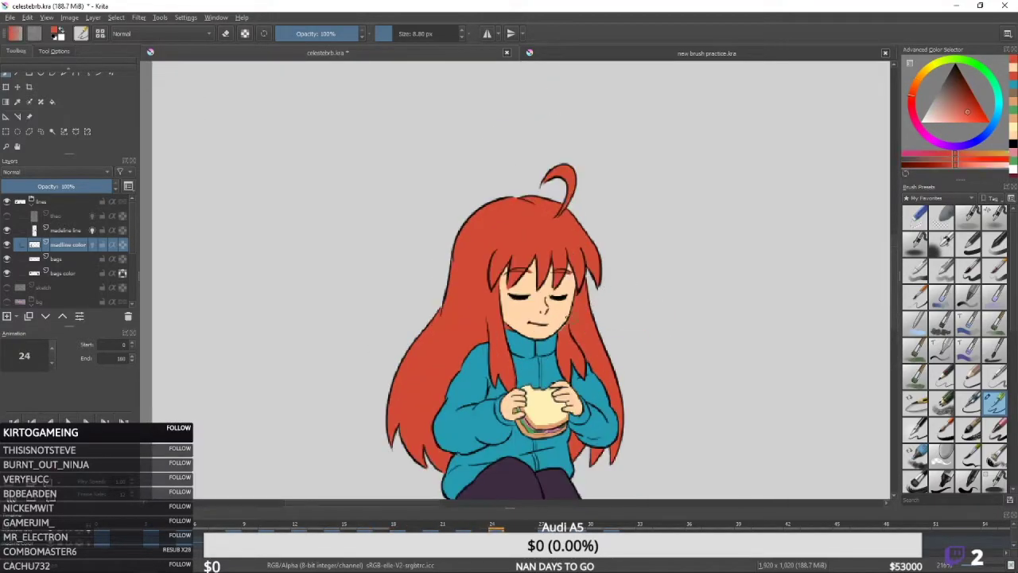
# - Sample a colour from the character's face on an earlier frame and clear the existing colouring on frame 27
pyautogui.scroll(-2, 637, 293)
pyautogui.press('Right')
pyautogui.press('Left')
pyautogui.press('Left')
pyautogui.press('Left')
pyautogui.scroll(4, 625, 318)
pyautogui.moveTo(549, 207); pyautogui.dragTo(557, 307)
pyautogui.keyDown('ctrl'); pyautogui.click(556, 300); pyautogui.keyUp('ctrl')
pyautogui.press('Right')
pyautogui.press('Right')
pyautogui.press('Right')
pyautogui.press('Delete')
# - Compare the neighbouring frames and fill the open mouth with magenta on frame 27
pyautogui.press('Left')
pyautogui.press('Left')
pyautogui.press('Left')
pyautogui.press('Left')
pyautogui.press('Right')
pyautogui.press('Right')
pyautogui.press('Right')
pyautogui.press('Right')
pyautogui.press('Right')
pyautogui.press('Left')
pyautogui.press('f')
pyautogui.click(590, 344)
pyautogui.press('x')
pyautogui.click(591, 346)
pyautogui.press('x')
pyautogui.click(590, 346)
pyautogui.press('b')
# - Sample the hair red from an earlier frame and fill the fringe and top of the hair on frame 27
pyautogui.press('Right')
pyautogui.press('Right')
pyautogui.press('Left')
pyautogui.press('Left')
pyautogui.press('Left')
pyautogui.press('Left')
pyautogui.press('Left')
pyautogui.keyDown('ctrl'); pyautogui.click(602, 271); pyautogui.keyUp('ctrl')
pyautogui.press('Right')
pyautogui.press('Right')
pyautogui.press('Right')
pyautogui.moveTo(601, 270); pyautogui.dragTo(598, 383)
pyautogui.moveTo(571, 314)
pyautogui.mouseDown()
pyautogui.moveTo(581, 266)
pyautogui.moveTo(542, 119)
pyautogui.mouseUp()
pyautogui.scroll(-2, 587, 237)
pyautogui.moveTo(570, 298); pyautogui.dragTo(594, 323)
pyautogui.moveTo(606, 369); pyautogui.dragTo(584, 273)
pyautogui.moveTo(570, 355)
pyautogui.mouseDown()
pyautogui.moveTo(555, 374)
pyautogui.moveTo(558, 356)
pyautogui.mouseUp()
pyautogui.scroll(1, 565, 350)
pyautogui.press('f')
pyautogui.moveTo(586, 238); pyautogui.dragTo(604, 419)
pyautogui.click(588, 313)
pyautogui.press('b')
# - Close the gaps along the long side hair and fill it with red on frame 27
pyautogui.moveTo(516, 339); pyautogui.dragTo(530, 371)
pyautogui.scroll(-1, 382, 405)
pyautogui.moveTo(381, 405); pyautogui.dragTo(466, 360)
pyautogui.moveTo(461, 358); pyautogui.dragTo(447, 377)
pyautogui.moveTo(455, 476); pyautogui.dragTo(451, 486)
pyautogui.press('f')
pyautogui.click(470, 322)
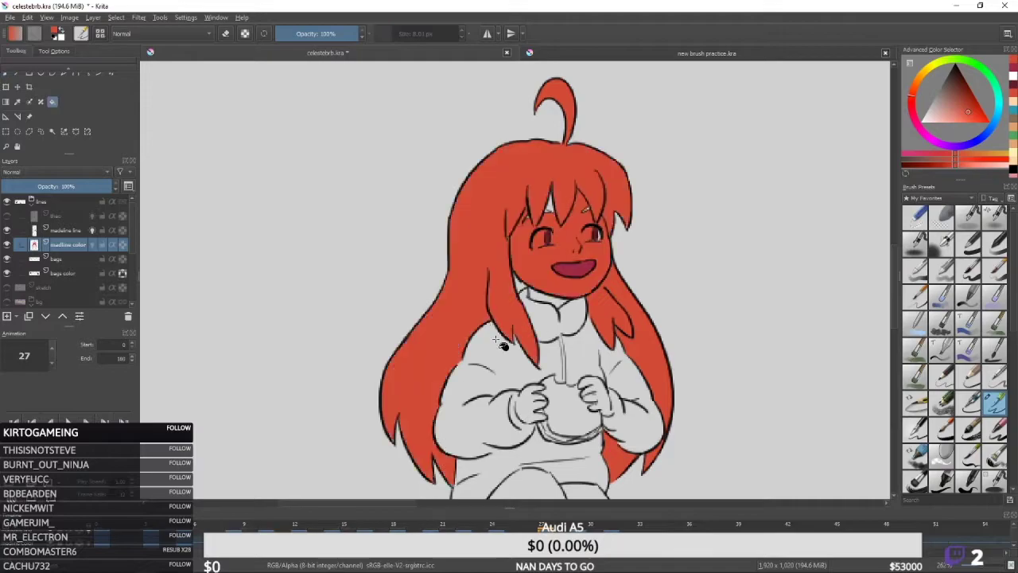
pyautogui.moveTo(453, 423); pyautogui.dragTo(456, 522)
# - Colour the face in skin tone on frame 27, starting along the edge beside the hair
pyautogui.keyDown('ctrl'); pyautogui.click(551, 307); pyautogui.keyUp('ctrl')
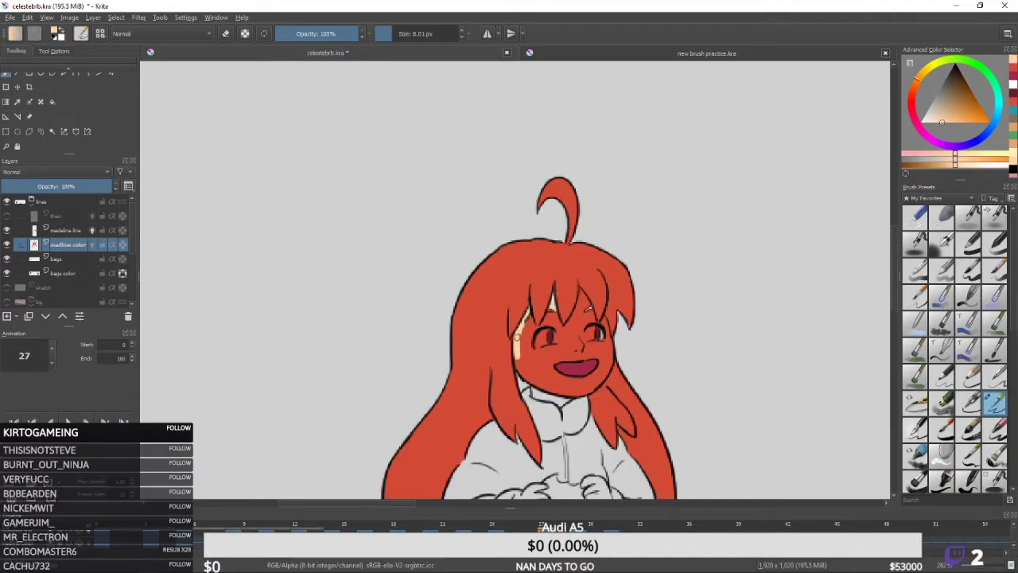
pyautogui.moveTo(517, 338); pyautogui.dragTo(508, 350)
pyautogui.moveTo(509, 350); pyautogui.dragTo(535, 395)
pyautogui.keyDown('ctrl'); pyautogui.click(542, 348); pyautogui.keyUp('ctrl')
pyautogui.keyDown('ctrl'); pyautogui.click(568, 318); pyautogui.keyUp('ctrl')
pyautogui.press('f')
pyautogui.click(562, 398)
pyautogui.hotkey('ctrl', 'z')
pyautogui.press('b')
pyautogui.press('f')
pyautogui.click(601, 377)
pyautogui.moveTo(553, 343)
pyautogui.mouseDown()
pyautogui.moveTo(548, 324)
pyautogui.moveTo(582, 323)
pyautogui.mouseUp()
pyautogui.hotkey('ctrl', 'z')
# - Paint the whites of both eyes on frame 27
pyautogui.press('b')
pyautogui.keyDown('ctrl'); pyautogui.click(549, 310); pyautogui.keyUp('ctrl')
pyautogui.keyDown('ctrl'); pyautogui.click(556, 342); pyautogui.keyUp('ctrl')
pyautogui.keyDown('ctrl'); pyautogui.click(581, 314); pyautogui.keyUp('ctrl')
pyautogui.keyDown('ctrl'); pyautogui.click(559, 352); pyautogui.keyUp('ctrl')
pyautogui.press('l')
pyautogui.press('l')
pyautogui.moveTo(528, 358); pyautogui.dragTo(532, 360)
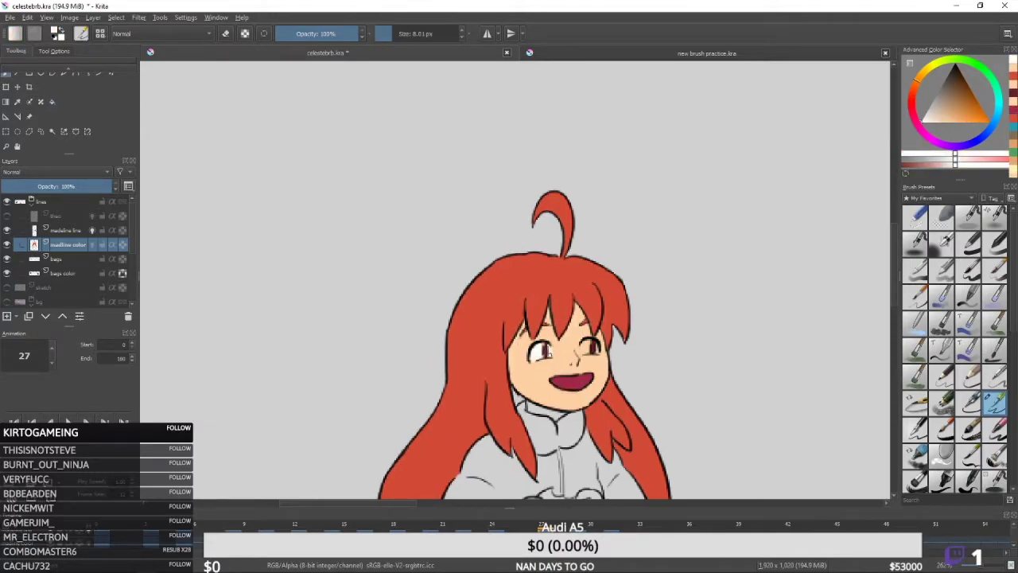
pyautogui.keyDown('ctrl'); pyautogui.click(579, 377); pyautogui.keyUp('ctrl')
# - Sample the jacket teal from an earlier frame and colour the whole jacket on frame 27
pyautogui.moveTo(605, 374)
pyautogui.mouseDown()
pyautogui.moveTo(596, 353)
pyautogui.moveTo(616, 304)
pyautogui.moveTo(570, 191)
pyautogui.mouseUp()
pyautogui.press('Left')
pyautogui.press('Left')
pyautogui.press('Left')
pyautogui.press('Left')
pyautogui.press('Left')
pyautogui.keyDown('ctrl'); pyautogui.click(430, 278); pyautogui.keyUp('ctrl')
pyautogui.press('Right')
pyautogui.press('Right')
pyautogui.press('Right')
pyautogui.press('Right')
pyautogui.press('Right')
pyautogui.moveTo(413, 294); pyautogui.dragTo(413, 263)
pyautogui.hotkey('ctrl', 'z')
pyautogui.moveTo(430, 382); pyautogui.dragTo(395, 415)
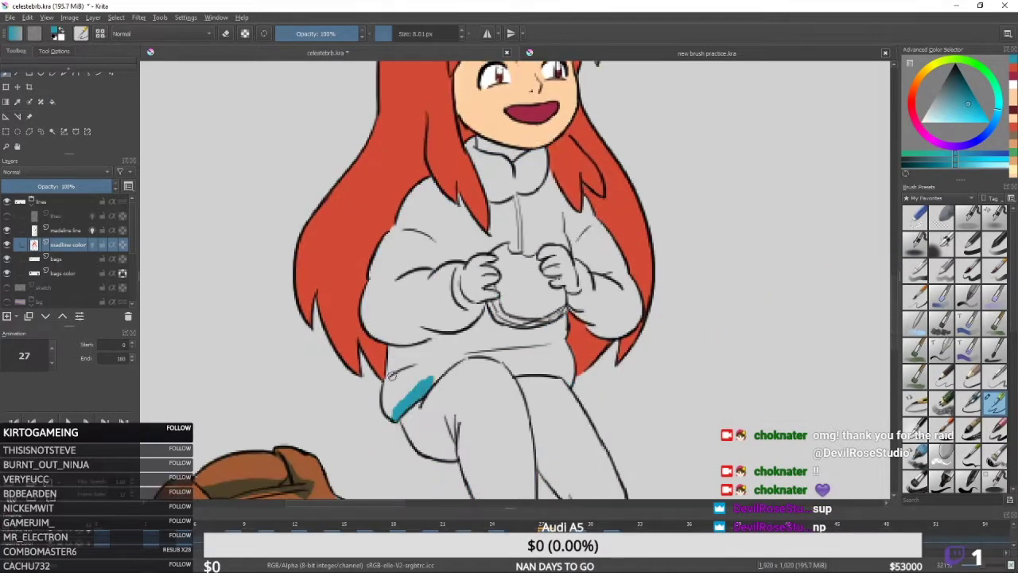
pyautogui.moveTo(393, 378); pyautogui.dragTo(384, 407)
pyautogui.moveTo(457, 350); pyautogui.dragTo(504, 350)
pyautogui.hotkey('alt', 'Tab')
pyautogui.moveTo(429, 334)
pyautogui.mouseDown()
pyautogui.moveTo(557, 239)
pyautogui.moveTo(509, 270)
pyautogui.moveTo(509, 360)
pyautogui.moveTo(526, 239)
pyautogui.mouseUp()
# - Colour both hands on frame 27 with the skin tone sampled from the face
pyautogui.keyDown('ctrl'); pyautogui.click(446, 238); pyautogui.keyUp('ctrl')
pyautogui.keyDown('ctrl'); pyautogui.click(540, 191); pyautogui.keyUp('ctrl')
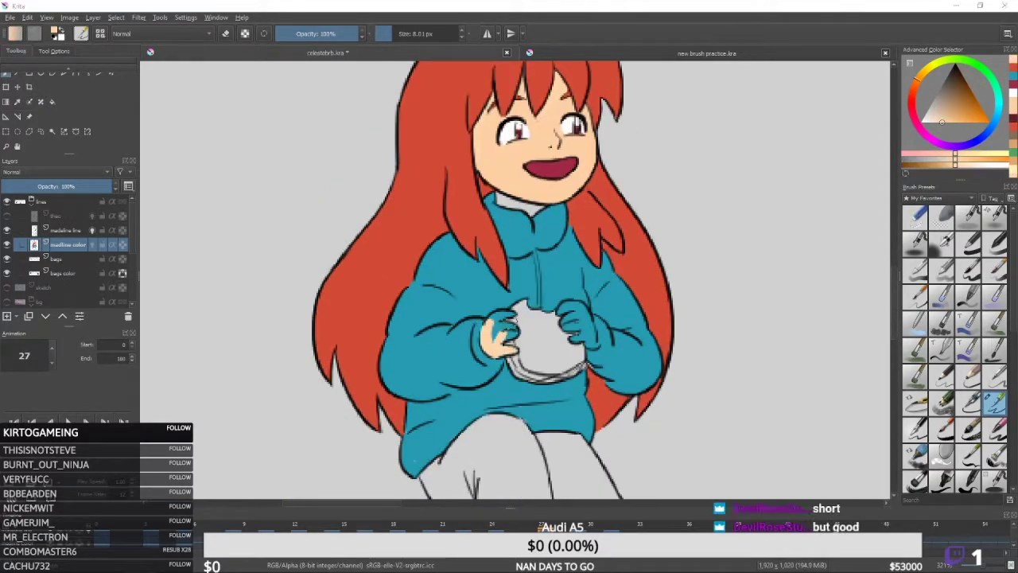
pyautogui.moveTo(499, 334); pyautogui.dragTo(496, 343)
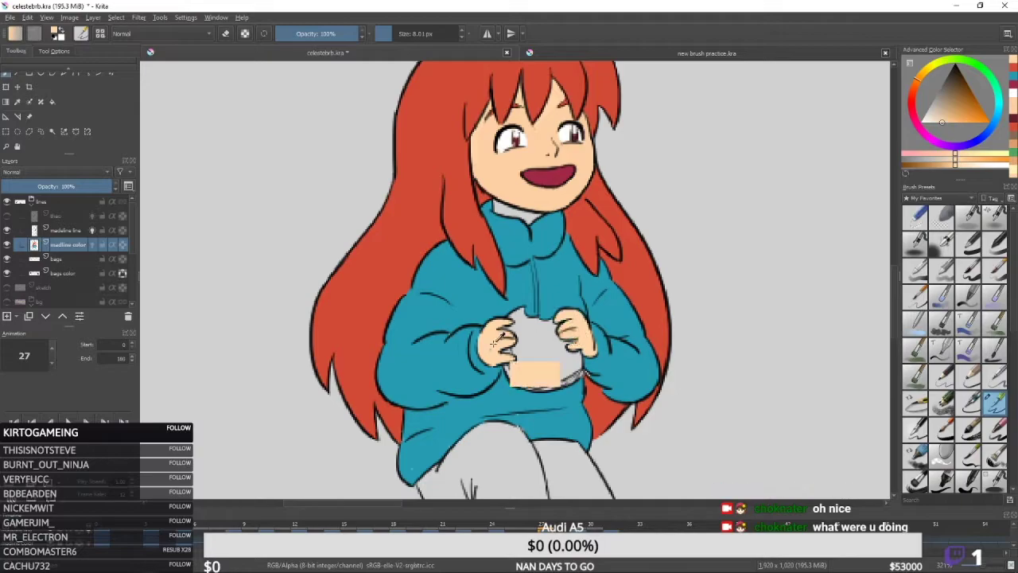
# - Fill the sandwich bread with cream and paint its brown crust on frame 27
pyautogui.press('f')
pyautogui.click(549, 343)
pyautogui.keyDown('ctrl'); pyautogui.click(582, 377); pyautogui.keyUp('ctrl')
pyautogui.click(577, 365)
pyautogui.moveTo(580, 373)
pyautogui.mouseDown()
pyautogui.moveTo(576, 359)
pyautogui.moveTo(537, 391)
pyautogui.mouseUp()
pyautogui.keyDown('ctrl'); pyautogui.click(502, 356); pyautogui.keyUp('ctrl')
pyautogui.moveTo(550, 381)
pyautogui.mouseDown()
pyautogui.moveTo(547, 357)
pyautogui.moveTo(512, 365)
pyautogui.mouseUp()
# - Paint the green and pink sandwich fillings on frame 27, sampling the pink from frame 24
pyautogui.click(1012, 159)
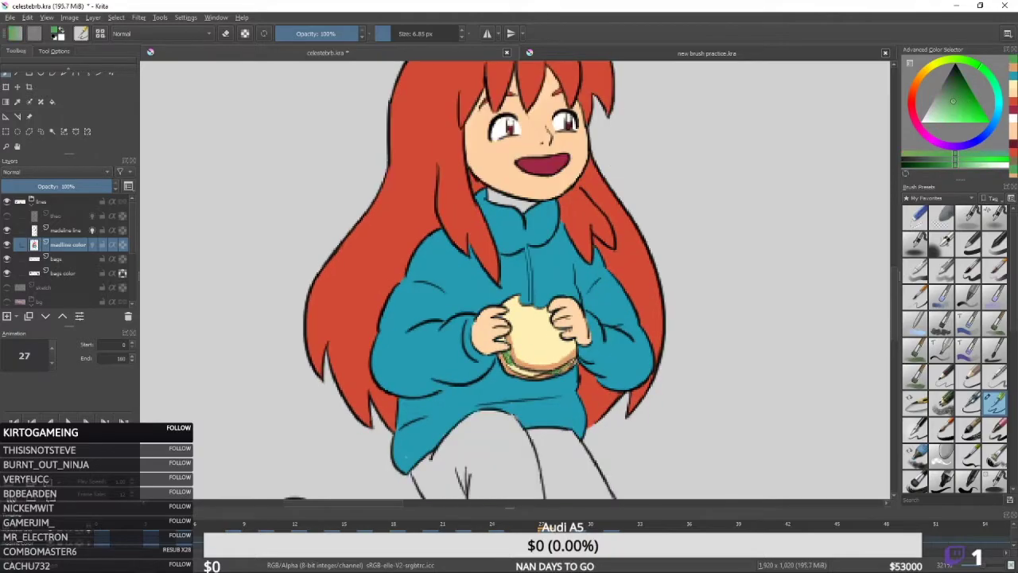
pyautogui.moveTo(559, 332); pyautogui.dragTo(559, 363)
pyautogui.press('Left')
pyautogui.keyDown('ctrl'); pyautogui.click(551, 404); pyautogui.keyUp('ctrl')
pyautogui.press('Right')
pyautogui.moveTo(508, 390); pyautogui.dragTo(548, 415)
# - Compare frames 24 and 27 and touch up the skin tone along the jaw on frame 20
pyautogui.press('Left')
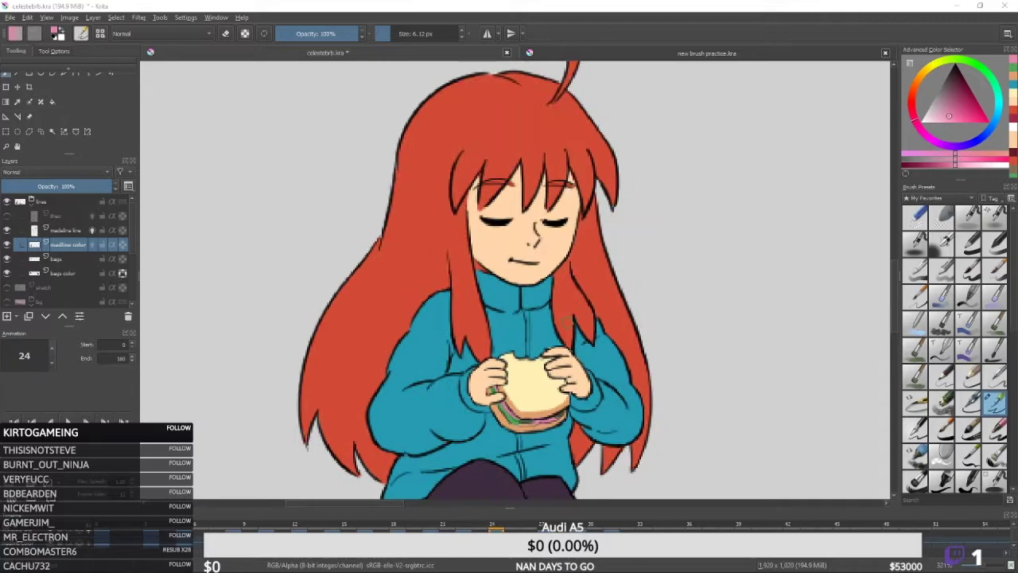
pyautogui.keyDown('ctrl'); pyautogui.click(568, 320); pyautogui.keyUp('ctrl')
pyautogui.scroll(-3, 509, 318)
pyautogui.moveTo(509, 294); pyautogui.dragTo(487, 314)
pyautogui.press('Right')
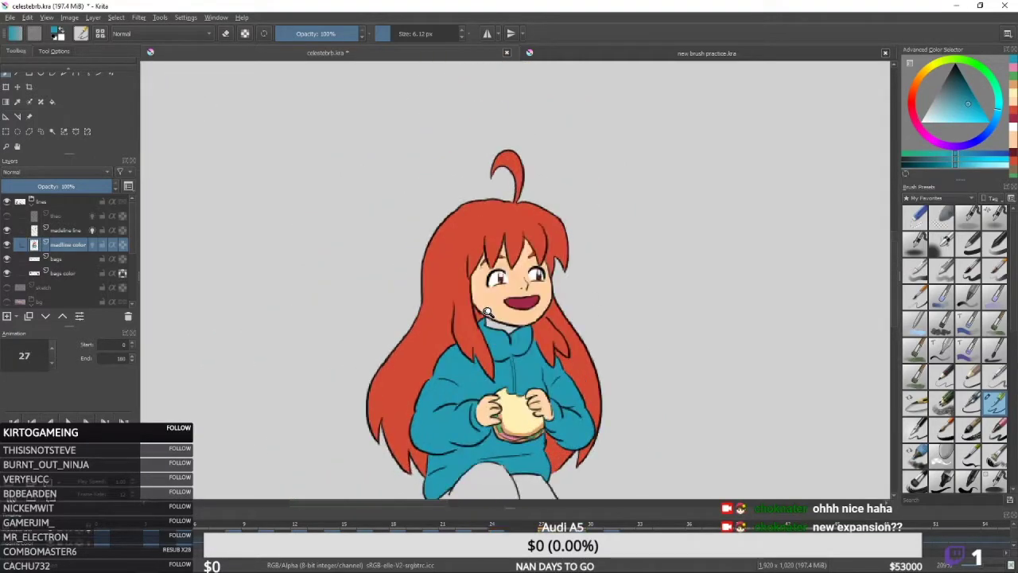
pyautogui.press('Left')
pyautogui.scroll(2, 477, 290)
pyautogui.keyDown('ctrl'); pyautogui.click(509, 315); pyautogui.keyUp('ctrl')
pyautogui.press('Left')
pyautogui.press('Left')
pyautogui.press('Left')
pyautogui.press('Left')
pyautogui.press('Left')
pyautogui.press('Right')
pyautogui.press('Right')
pyautogui.press('Right')
pyautogui.moveTo(475, 347); pyautogui.dragTo(481, 348)
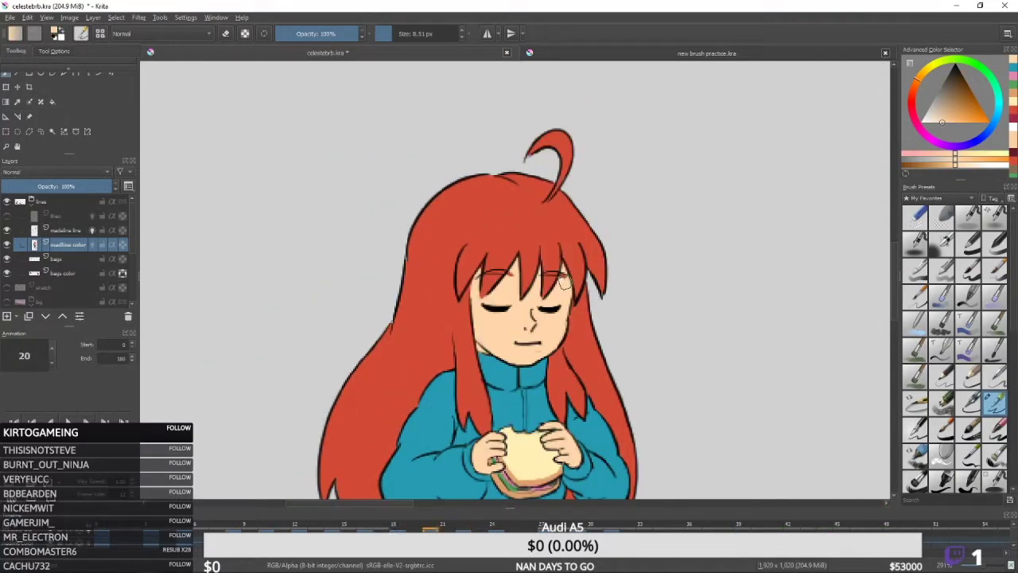
# - Add a new paint layer above the character's colour layer and check the frames around frame 18
pyautogui.click(6, 315)
pyautogui.press('Left')
pyautogui.press('Left')
pyautogui.press('Left')
pyautogui.press('Right')
pyautogui.click(64, 273)
pyautogui.press('Left')
pyautogui.press('Right')
# - Paint a small skin-tone patch beside the jaw on the new layer and check it against frame 27
pyautogui.moveTo(617, 305); pyautogui.dragTo(618, 250)
pyautogui.press('Left')
pyautogui.press('Right')
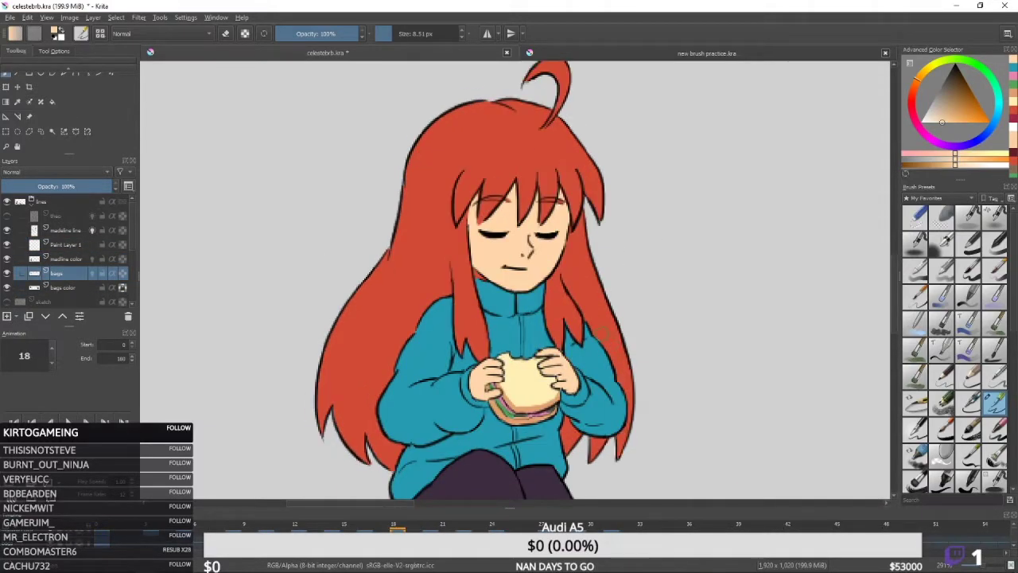
pyautogui.click(70, 244)
pyautogui.moveTo(509, 278); pyautogui.dragTo(517, 357)
pyautogui.press('Right')
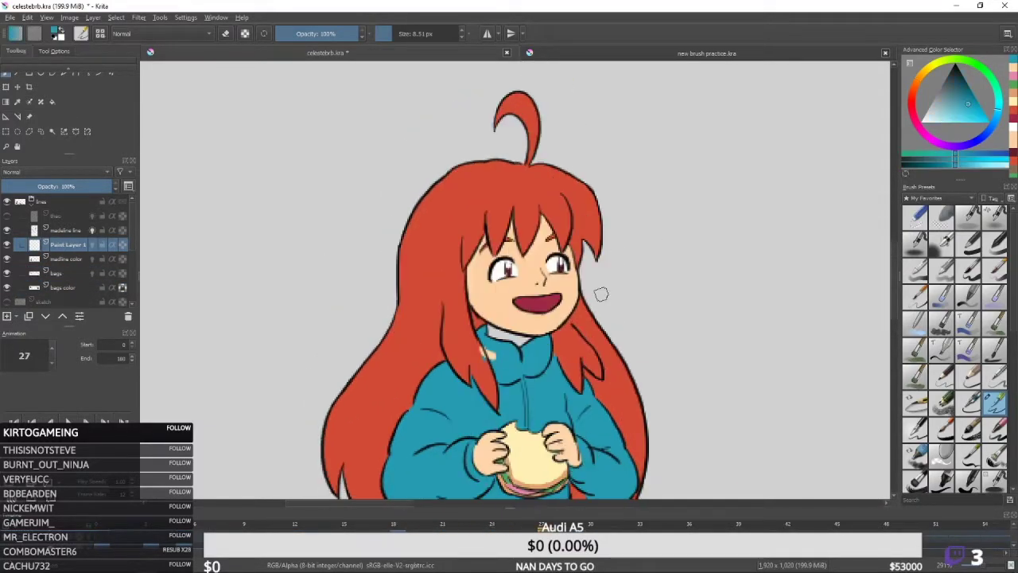
# - Merge the new paint layer into the character's colour layer below it and check the neighbouring frames
pyautogui.press('Left')
pyautogui.hotkey('ctrl', 'e')
pyautogui.press('Left')
pyautogui.press('Right')
pyautogui.press('Right')
# - Sample the colour from frame 27 and paint the hair red inside the line art on frame 29
pyautogui.keyDown('ctrl'); pyautogui.click(569, 296); pyautogui.keyUp('ctrl')
pyautogui.moveTo(569, 296); pyautogui.dragTo(574, 347)
pyautogui.press('Left')
pyautogui.press('Right')
pyautogui.press('Right')
pyautogui.moveTo(466, 281)
pyautogui.mouseDown()
pyautogui.moveTo(495, 307)
pyautogui.moveTo(507, 420)
pyautogui.mouseUp()
pyautogui.moveTo(524, 272); pyautogui.dragTo(517, 298)
pyautogui.moveTo(521, 306); pyautogui.dragTo(502, 360)
pyautogui.press('b')
pyautogui.moveTo(585, 340); pyautogui.dragTo(587, 321)
pyautogui.moveTo(526, 302); pyautogui.dragTo(539, 329)
# - Fill the remaining hair areas red and the open mouth dark red on frame 29
pyautogui.moveTo(542, 293)
pyautogui.mouseDown()
pyautogui.moveTo(558, 317)
pyautogui.moveTo(613, 123)
pyautogui.mouseUp()
pyautogui.moveTo(438, 352); pyautogui.dragTo(447, 339)
pyautogui.moveTo(459, 304); pyautogui.dragTo(473, 286)
pyautogui.moveTo(600, 316); pyautogui.dragTo(548, 287)
pyautogui.moveTo(601, 366); pyautogui.dragTo(590, 356)
pyautogui.press('f')
pyautogui.click(604, 191)
pyautogui.moveTo(605, 191)
pyautogui.mouseDown()
pyautogui.moveTo(568, 214)
pyautogui.moveTo(612, 430)
pyautogui.mouseUp()
pyautogui.click(560, 300)
pyautogui.press('b')
pyautogui.moveTo(562, 299); pyautogui.dragTo(572, 209)
# - Close the gap along the jaw with skin tone and fill the face with it on frame 29
pyautogui.keyDown('ctrl'); pyautogui.click(501, 356); pyautogui.keyUp('ctrl')
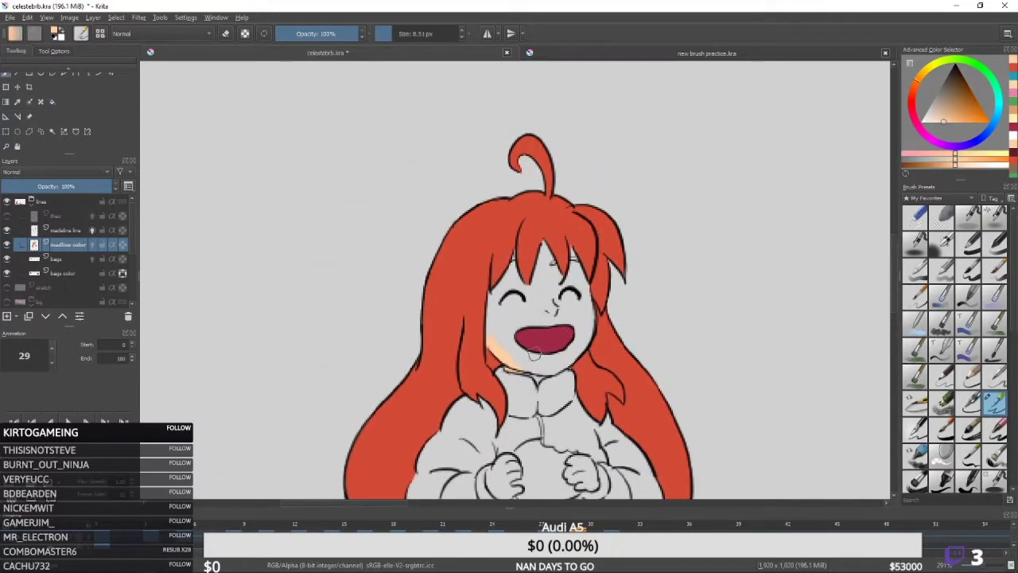
pyautogui.click(581, 325)
pyautogui.press('b')
pyautogui.moveTo(581, 326)
pyautogui.mouseDown()
pyautogui.moveTo(586, 389)
pyautogui.moveTo(615, 364)
pyautogui.moveTo(586, 224)
pyautogui.mouseUp()
# - Colour the jacket teal on frame 29, painting over the gaps in its outline and filling the sleeves and body
pyautogui.keyDown('ctrl'); pyautogui.click(501, 347); pyautogui.keyUp('ctrl')
pyautogui.click(1012, 75)
pyautogui.press('f')
pyautogui.click(586, 377)
pyautogui.press('b')
pyautogui.moveTo(393, 379); pyautogui.dragTo(432, 379)
pyautogui.moveTo(432, 378)
pyautogui.mouseDown()
pyautogui.moveTo(421, 394)
pyautogui.moveTo(482, 433)
pyautogui.mouseUp()
pyautogui.moveTo(482, 433)
pyautogui.mouseDown()
pyautogui.moveTo(458, 341)
pyautogui.moveTo(465, 374)
pyautogui.mouseUp()
pyautogui.moveTo(439, 467)
pyautogui.mouseDown()
pyautogui.moveTo(475, 415)
pyautogui.moveTo(465, 466)
pyautogui.moveTo(453, 400)
pyautogui.moveTo(465, 465)
pyautogui.mouseUp()
pyautogui.press('f')
pyautogui.click(445, 382)
# - Fill the sandwich's upper bun cream on frame 29 and paint the tan lower bun
pyautogui.click(1012, 119)
pyautogui.click(540, 367)
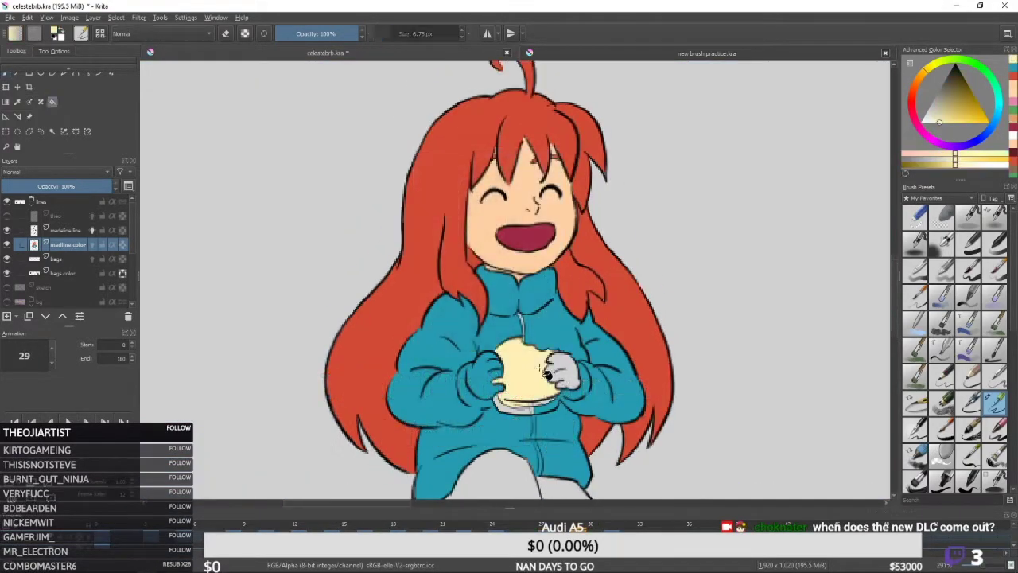
pyautogui.scroll(1, 550, 387)
pyautogui.press('b')
pyautogui.press('e')
pyautogui.press('pageup')
pyautogui.press('pagedown')
pyautogui.press('e')
pyautogui.click(1012, 119)
pyautogui.moveTo(524, 380); pyautogui.dragTo(522, 410)
pyautogui.moveTo(493, 426)
pyautogui.mouseDown()
pyautogui.moveTo(527, 431)
pyautogui.moveTo(548, 498)
pyautogui.mouseUp()
# - Compare frame 29 with frame 27 and touch up the jacket teal around the sandwich
pyautogui.press('Left')
pyautogui.press('Left')
pyautogui.press('Right')
pyautogui.press('Right')
pyautogui.keyDown('ctrl'); pyautogui.click(496, 410); pyautogui.keyUp('ctrl')
pyautogui.moveTo(509, 407); pyautogui.dragTo(513, 428)
pyautogui.hotkey('alt', 'Tab')
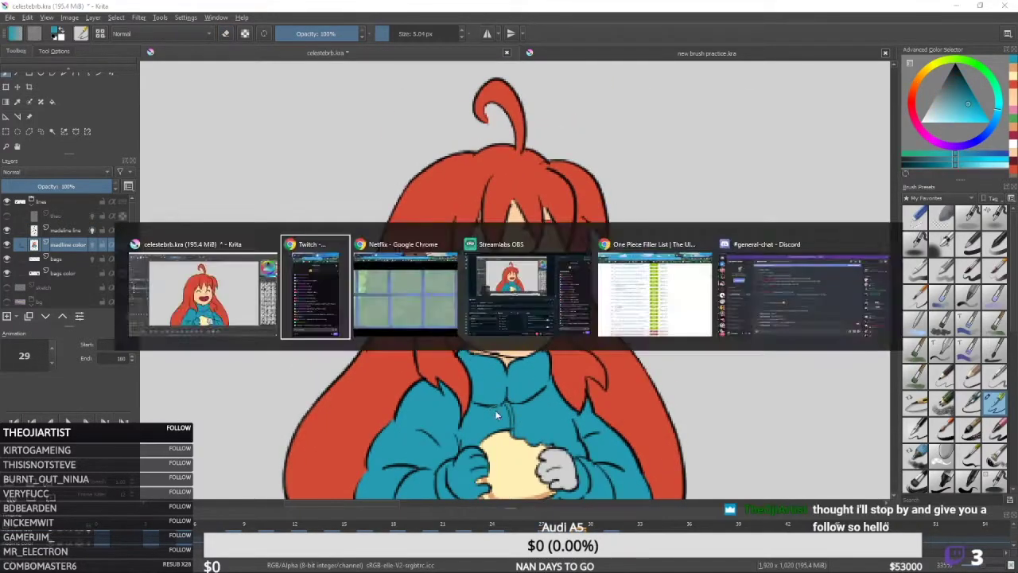
pyautogui.moveTo(571, 381); pyautogui.dragTo(578, 327)
# - Sample the skin tone from the face and fill both hands with it on frame 29
pyautogui.keyDown('ctrl'); pyautogui.click(517, 288); pyautogui.keyUp('ctrl')
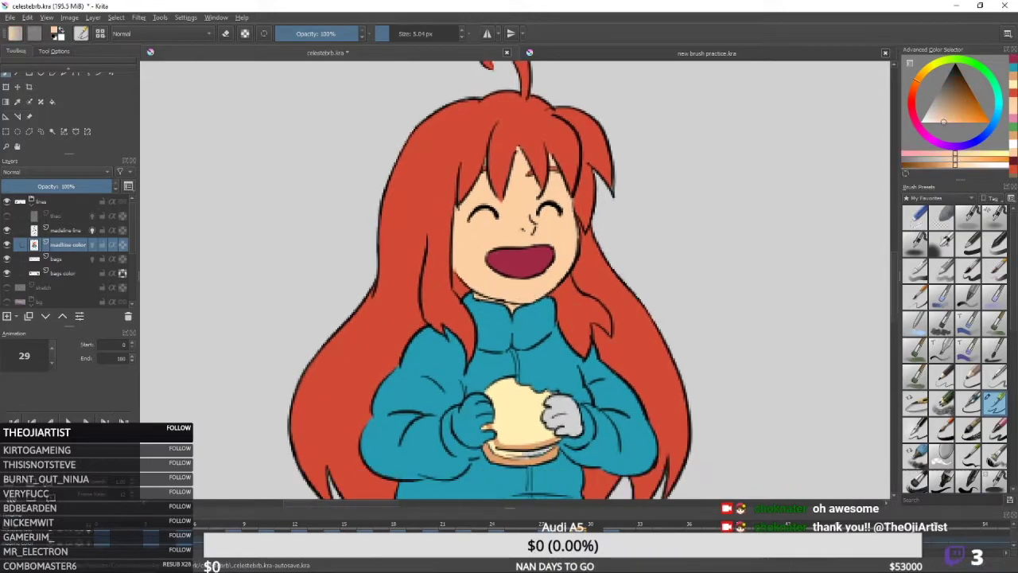
pyautogui.press('f')
pyautogui.click(469, 421)
pyautogui.click(563, 415)
# - Paint the green and pink sandwich fillings on frame 29, sampling the pink from frame 27
pyautogui.press('b')
pyautogui.keyDown('ctrl'); pyautogui.click(540, 401); pyautogui.keyUp('ctrl')
pyautogui.moveTo(552, 392); pyautogui.dragTo(542, 356)
pyautogui.click(1012, 126)
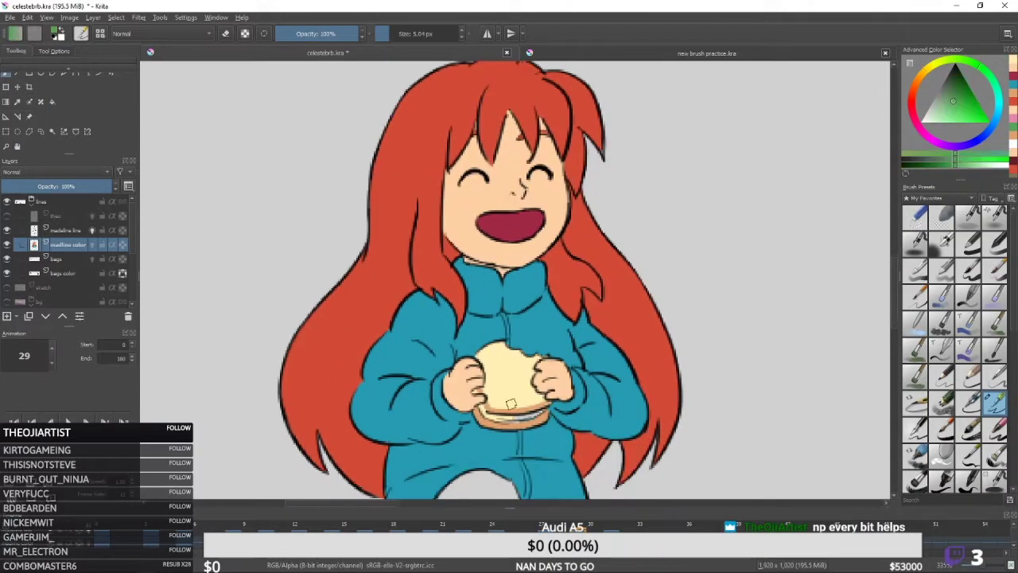
pyautogui.press('Left')
pyautogui.press('Left')
pyautogui.keyDown('ctrl'); pyautogui.click(520, 429); pyautogui.keyUp('ctrl')
pyautogui.press('Right')
pyautogui.press('Right')
pyautogui.moveTo(506, 416)
pyautogui.mouseDown()
pyautogui.moveTo(537, 414)
pyautogui.moveTo(498, 424)
pyautogui.mouseUp()
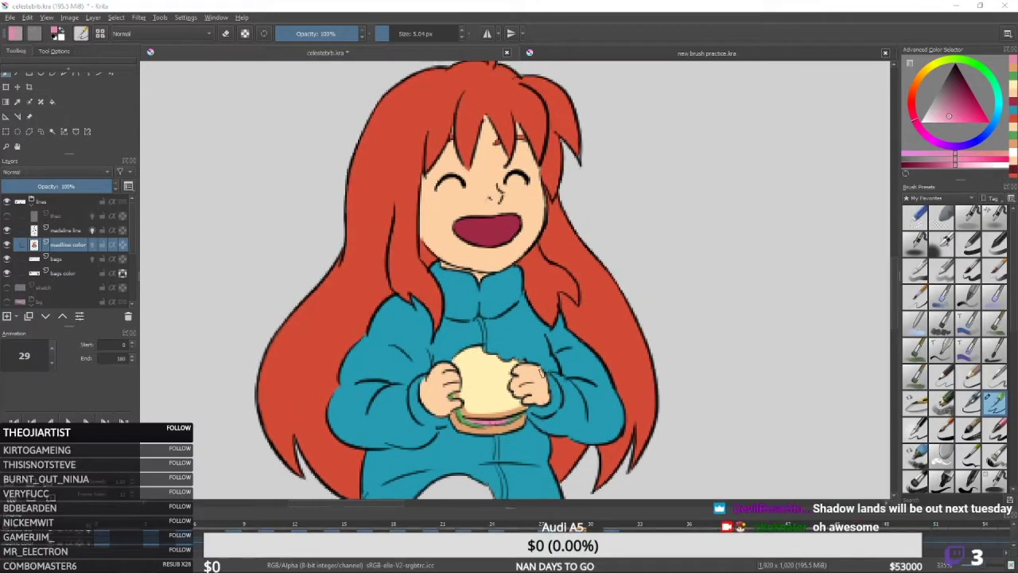
# - Fill the trousers dark purple on frame 27 and brush over the remaining gaps
pyautogui.scroll(-2, 504, 466)
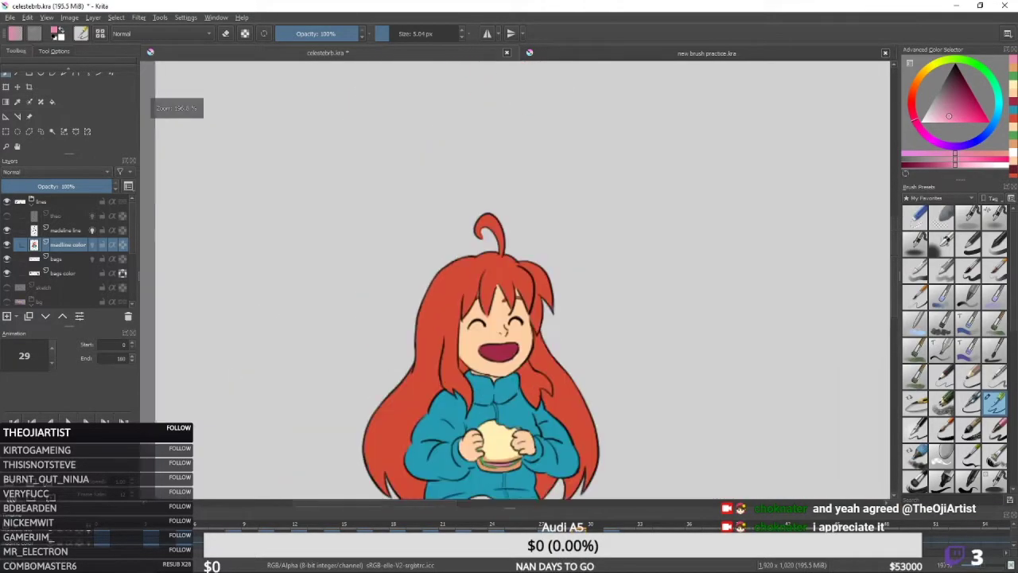
pyautogui.scroll(2, 565, 338)
pyautogui.press('Left')
pyautogui.press('Left')
pyautogui.scroll(-1, 536, 370)
pyautogui.moveTo(536, 370); pyautogui.dragTo(519, 259)
pyautogui.keyDown('ctrl'); pyautogui.click(553, 356); pyautogui.keyUp('ctrl')
pyautogui.press('f')
pyautogui.click(554, 357)
pyautogui.click(469, 294)
pyautogui.moveTo(433, 244); pyautogui.dragTo(433, 316)
pyautogui.press('b')
pyautogui.moveTo(433, 315); pyautogui.dragTo(437, 316)
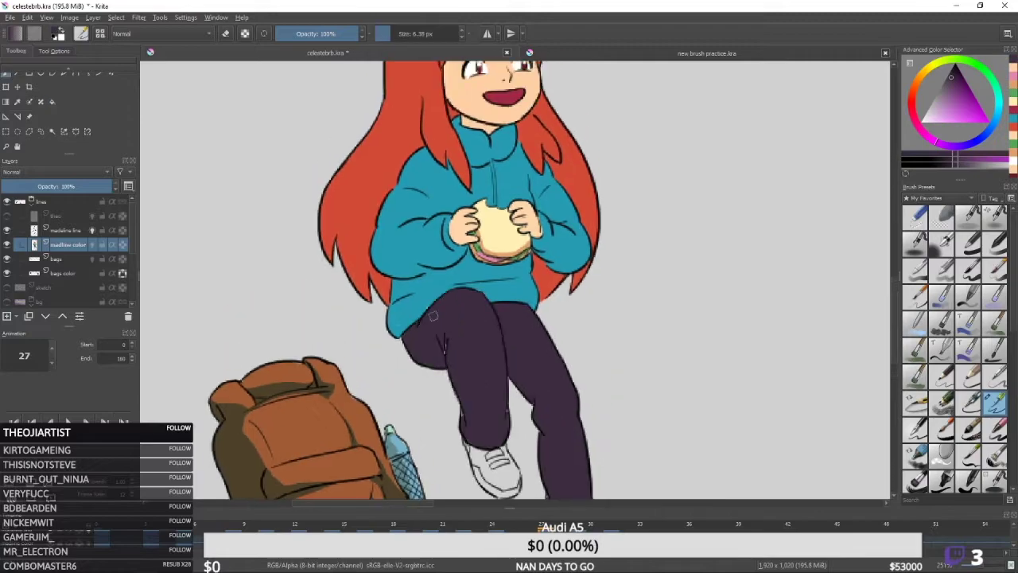
pyautogui.moveTo(464, 417)
pyautogui.mouseDown()
pyautogui.moveTo(435, 339)
pyautogui.moveTo(472, 377)
pyautogui.moveTo(475, 412)
pyautogui.mouseUp()
# - Fill both trouser legs dark purple on frame 29
pyautogui.press('Right')
pyautogui.press('Right')
pyautogui.press('f')
pyautogui.click(509, 338)
pyautogui.click(479, 415)
# - Flip back and forth between frames 27, 29 and 31 to compare their colouring
pyautogui.moveTo(539, 444); pyautogui.dragTo(567, 351)
pyautogui.press('Right')
pyautogui.press('Right')
pyautogui.press('Left')
pyautogui.press('Left')
pyautogui.press('Left')
pyautogui.press('Left')
pyautogui.press('Right')
pyautogui.press('Right')
pyautogui.press('Right')
pyautogui.press('Right')
# - Fill both trouser legs dark purple on frame 31
pyautogui.press('f')
pyautogui.click(529, 385)
pyautogui.moveTo(511, 276); pyautogui.dragTo(541, 416)
pyautogui.click(499, 466)
# - Paint along the hair's open edges in red and fill the main hair mass on frame 31
pyautogui.press('b')
pyautogui.moveTo(499, 466); pyautogui.dragTo(491, 373)
pyautogui.moveTo(539, 93)
pyautogui.mouseDown()
pyautogui.moveTo(546, 398)
pyautogui.moveTo(637, 403)
pyautogui.mouseUp()
pyautogui.moveTo(465, 368)
pyautogui.mouseDown()
pyautogui.moveTo(453, 402)
pyautogui.moveTo(445, 290)
pyautogui.mouseUp()
pyautogui.moveTo(445, 373); pyautogui.dragTo(438, 393)
pyautogui.press('f')
pyautogui.click(441, 345)
pyautogui.press('b')
pyautogui.moveTo(459, 245); pyautogui.dragTo(452, 427)
# - Sample the dark red from frame 29 and paint the open mouth on frame 31
pyautogui.press('Left')
pyautogui.press('Left')
pyautogui.keyDown('ctrl'); pyautogui.click(517, 409); pyautogui.keyUp('ctrl')
pyautogui.press('Right')
pyautogui.press('Right')
pyautogui.moveTo(530, 382); pyautogui.dragTo(530, 354)
pyautogui.moveTo(519, 381); pyautogui.dragTo(500, 429)
pyautogui.moveTo(592, 383); pyautogui.dragTo(593, 416)
pyautogui.moveTo(593, 416); pyautogui.dragTo(531, 400)
# - Paint skin tone along the face's edges and fill the face with it on frame 31
pyautogui.keyDown('ctrl'); pyautogui.click(509, 416); pyautogui.keyUp('ctrl')
pyautogui.moveTo(526, 411); pyautogui.dragTo(501, 414)
pyautogui.keyDown('ctrl'); pyautogui.click(520, 400); pyautogui.keyUp('ctrl')
pyautogui.moveTo(488, 460)
pyautogui.mouseDown()
pyautogui.moveTo(498, 416)
pyautogui.moveTo(485, 449)
pyautogui.moveTo(453, 480)
pyautogui.moveTo(423, 377)
pyautogui.moveTo(424, 392)
pyautogui.mouseUp()
pyautogui.press('f')
pyautogui.click(498, 416)
pyautogui.press('b')
# - Sample the hair red and fill the uncoloured strands beside the face and shoulder on frame 31
pyautogui.keyDown('ctrl'); pyautogui.click(498, 416); pyautogui.keyUp('ctrl')
pyautogui.keyDown('ctrl'); pyautogui.click(491, 409); pyautogui.keyUp('ctrl')
pyautogui.keyDown('ctrl'); pyautogui.click(437, 469); pyautogui.keyUp('ctrl')
pyautogui.keyDown('ctrl'); pyautogui.click(423, 377); pyautogui.keyUp('ctrl')
pyautogui.keyDown('ctrl'); pyautogui.click(423, 377); pyautogui.keyUp('ctrl')
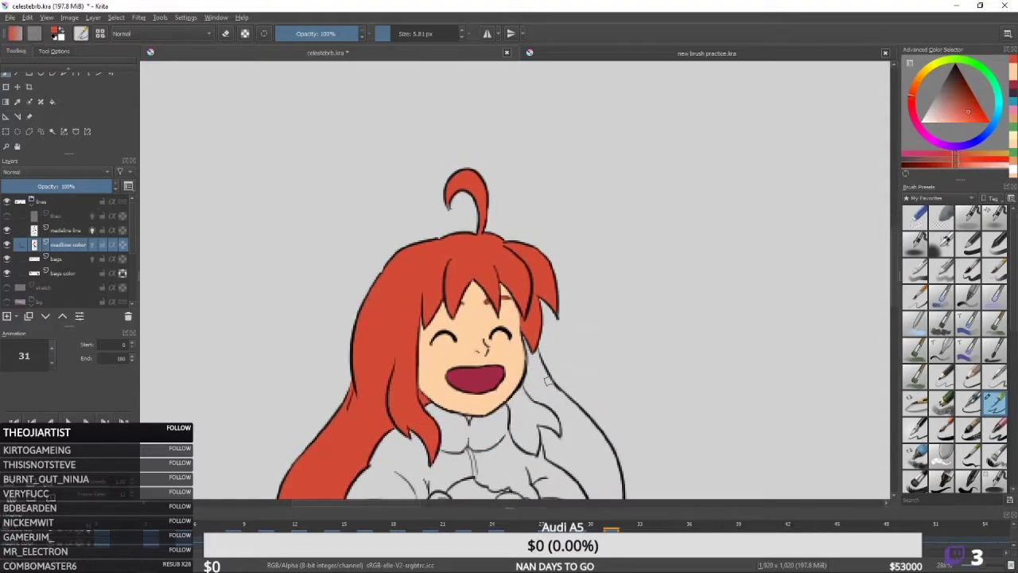
pyautogui.moveTo(509, 477); pyautogui.dragTo(444, 337)
pyautogui.press('f')
pyautogui.click(524, 365)
# - Colour the jacket body, collar and sleeves teal on frame 31
pyautogui.keyDown('ctrl'); pyautogui.click(450, 429); pyautogui.keyUp('ctrl')
pyautogui.moveTo(450, 220); pyautogui.dragTo(509, 318)
pyautogui.press('f')
pyautogui.click(525, 386)
pyautogui.press('b')
pyautogui.keyDown('ctrl'); pyautogui.click(518, 334); pyautogui.keyUp('ctrl')
pyautogui.moveTo(496, 418); pyautogui.dragTo(513, 388)
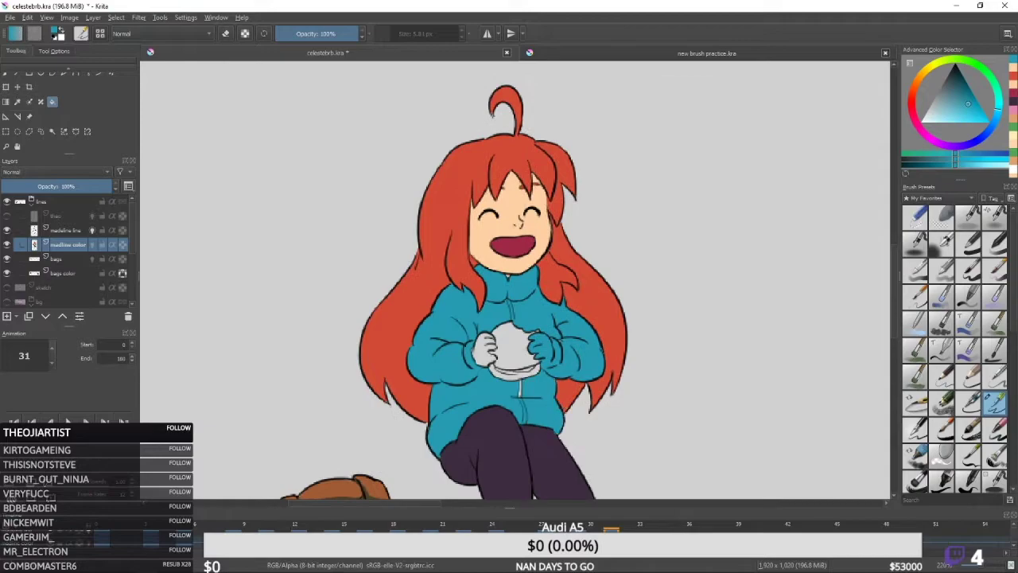
# - Colour the sandwich on frame 31 with a cream bun, tan shading and green and pink fillings, and give the hands skin tone
pyautogui.keyDown('ctrl'); pyautogui.click(525, 262); pyautogui.keyUp('ctrl')
pyautogui.scroll(2, 536, 276)
pyautogui.moveTo(458, 413); pyautogui.dragTo(467, 433)
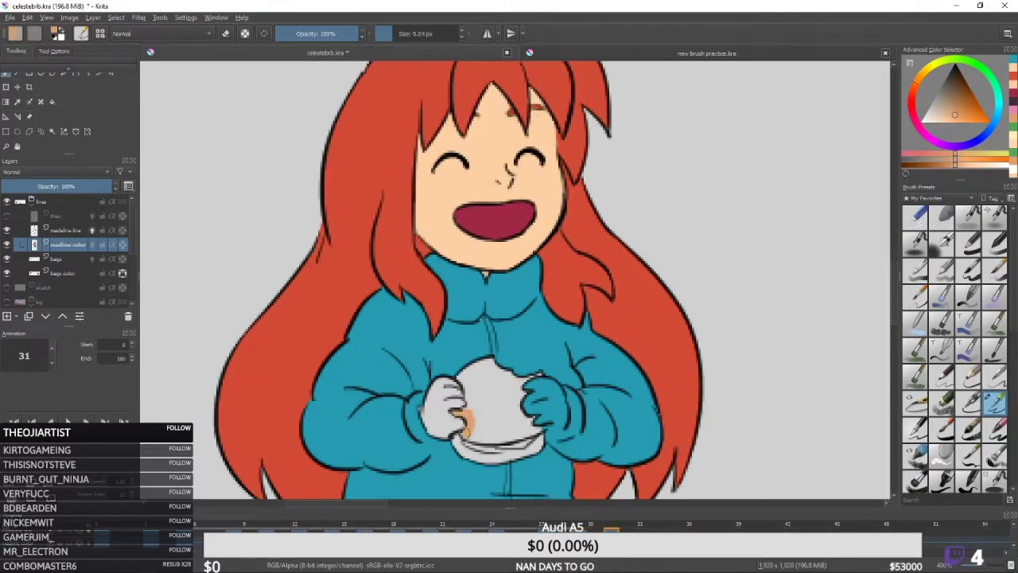
pyautogui.moveTo(459, 410); pyautogui.dragTo(470, 432)
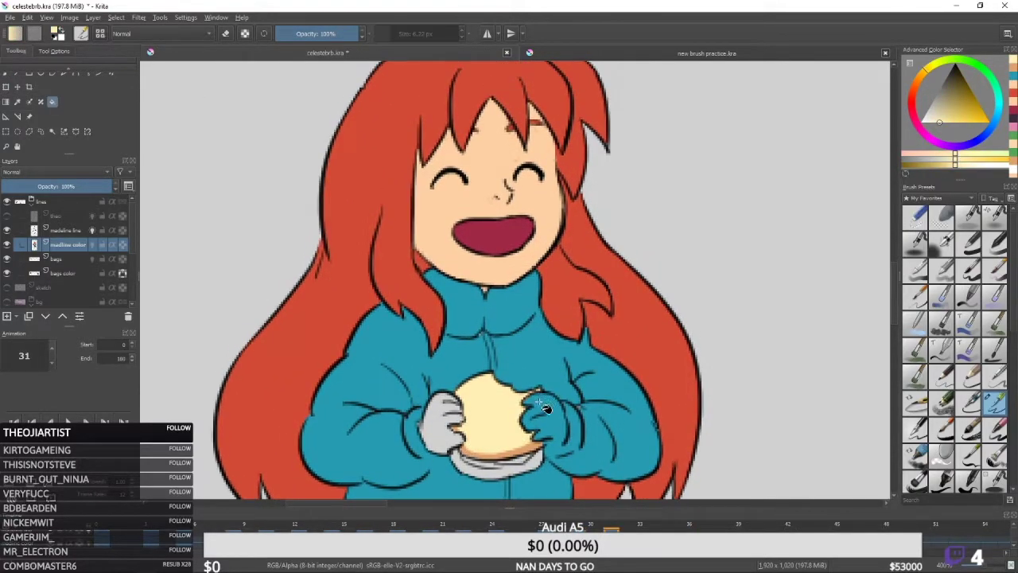
pyautogui.moveTo(549, 420); pyautogui.dragTo(559, 433)
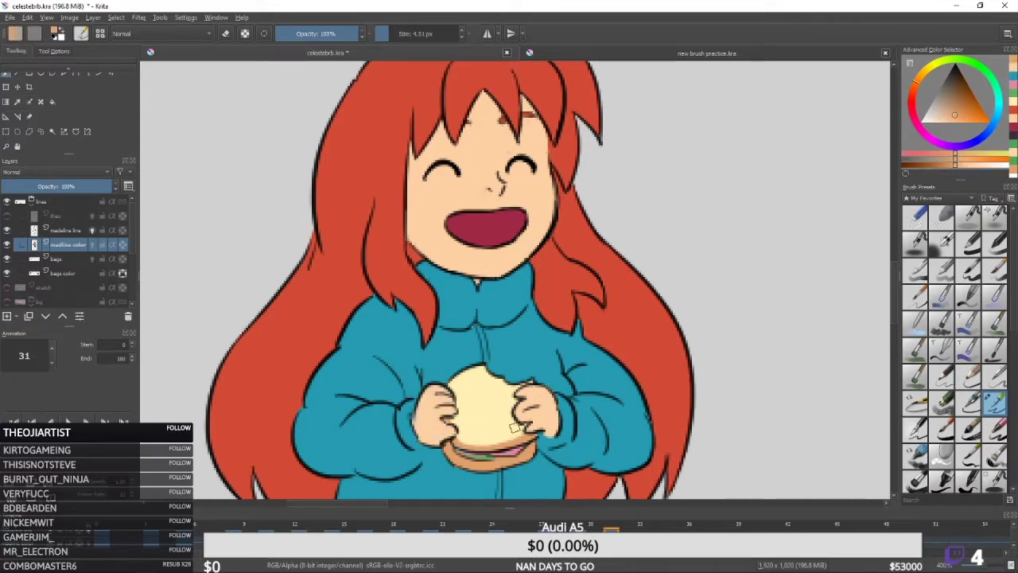
pyautogui.moveTo(514, 427); pyautogui.dragTo(520, 406)
# - Paint the soles of both shoes purple on frame 27
pyautogui.keyDown('ctrl'); pyautogui.click(526, 400); pyautogui.keyUp('ctrl')
pyautogui.moveTo(469, 350); pyautogui.dragTo(449, 393)
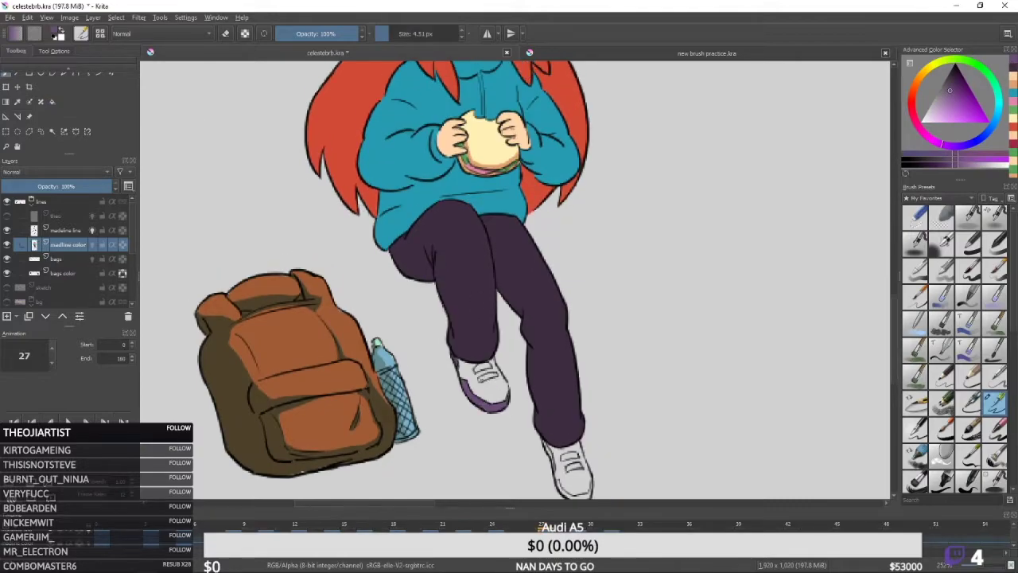
pyautogui.moveTo(477, 367); pyautogui.dragTo(490, 365)
pyautogui.moveTo(541, 444)
pyautogui.mouseDown()
pyautogui.moveTo(493, 365)
pyautogui.moveTo(505, 389)
pyautogui.mouseUp()
pyautogui.moveTo(517, 416)
pyautogui.mouseDown()
pyautogui.moveTo(504, 381)
pyautogui.moveTo(514, 382)
pyautogui.mouseUp()
pyautogui.moveTo(508, 385)
pyautogui.mouseDown()
pyautogui.moveTo(521, 383)
pyautogui.moveTo(517, 407)
pyautogui.moveTo(546, 462)
pyautogui.moveTo(571, 454)
pyautogui.moveTo(578, 480)
pyautogui.mouseUp()
# - Go to frame 31 and paint purple along the sole of the nearer shoe
pyautogui.press('Right')
pyautogui.press('Left')
pyautogui.press('Right')
pyautogui.press('Right')
pyautogui.moveTo(459, 377)
pyautogui.mouseDown()
pyautogui.moveTo(462, 390)
pyautogui.moveTo(482, 386)
pyautogui.mouseUp()
pyautogui.moveTo(564, 471); pyautogui.dragTo(516, 379)
pyautogui.moveTo(510, 378)
pyautogui.mouseDown()
pyautogui.moveTo(523, 380)
pyautogui.moveTo(573, 455)
pyautogui.mouseUp()
pyautogui.press('Right')
pyautogui.press('Right')
pyautogui.hotkey('alt', 'Tab')
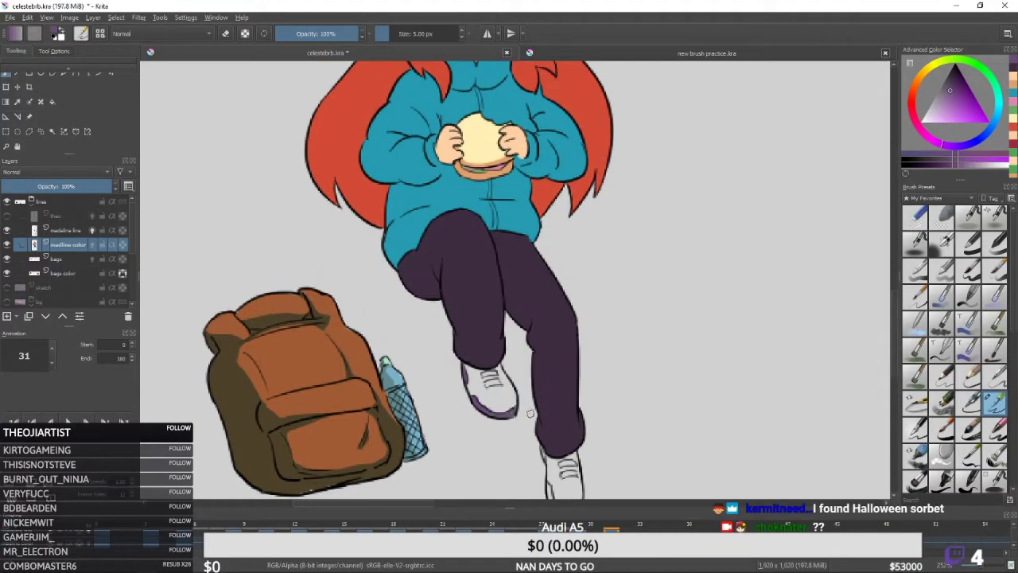
# - Add purple laces and complete the purple soles on the shoes of frame 31
pyautogui.moveTo(530, 413); pyautogui.dragTo(493, 299)
pyautogui.moveTo(510, 372); pyautogui.dragTo(538, 400)
pyautogui.moveTo(509, 334); pyautogui.dragTo(536, 436)
pyautogui.moveTo(478, 371)
pyautogui.mouseDown()
pyautogui.moveTo(489, 384)
pyautogui.moveTo(452, 291)
pyautogui.mouseUp()
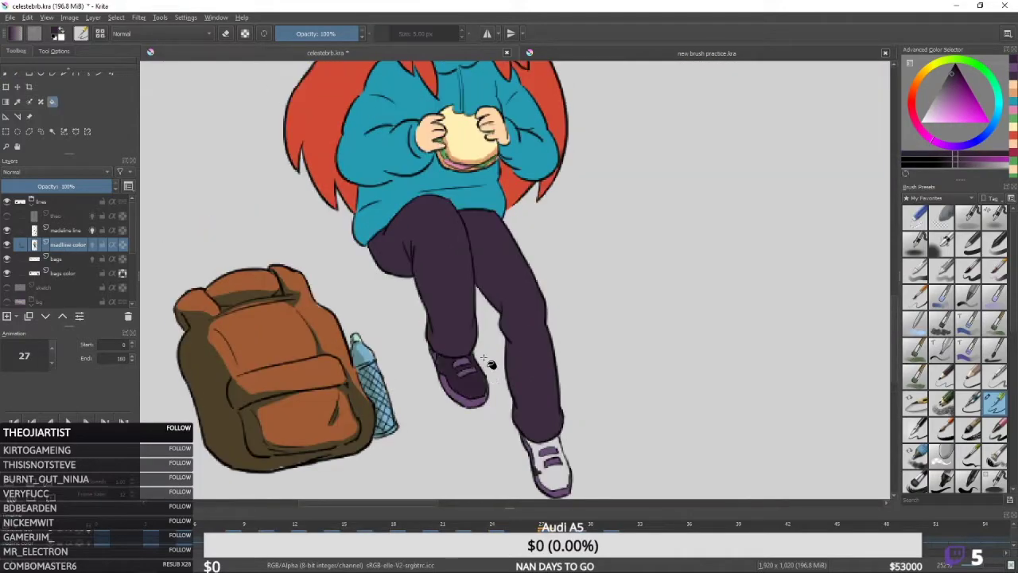
# - Colour the remaining white area of the shoes dark purple on frame 27
pyautogui.keyDown('ctrl'); pyautogui.click(458, 415); pyautogui.keyUp('ctrl')
pyautogui.moveTo(506, 425); pyautogui.dragTo(499, 379)
pyautogui.moveTo(588, 469); pyautogui.dragTo(526, 398)
pyautogui.press('f')
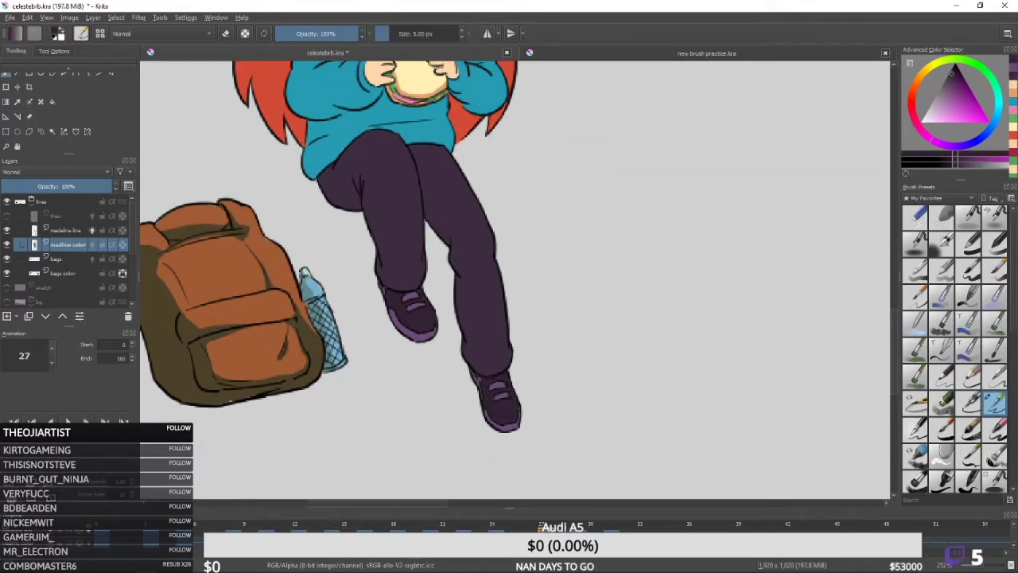
# - Colour the shoe uppers dark purple on frame 31, keeping the laces and soles lighter purple
pyautogui.moveTo(547, 405); pyautogui.dragTo(574, 520)
pyautogui.scroll(-3, 491, 195)
pyautogui.scroll(2, 525, 390)
pyautogui.press('Right')
pyautogui.press('Right')
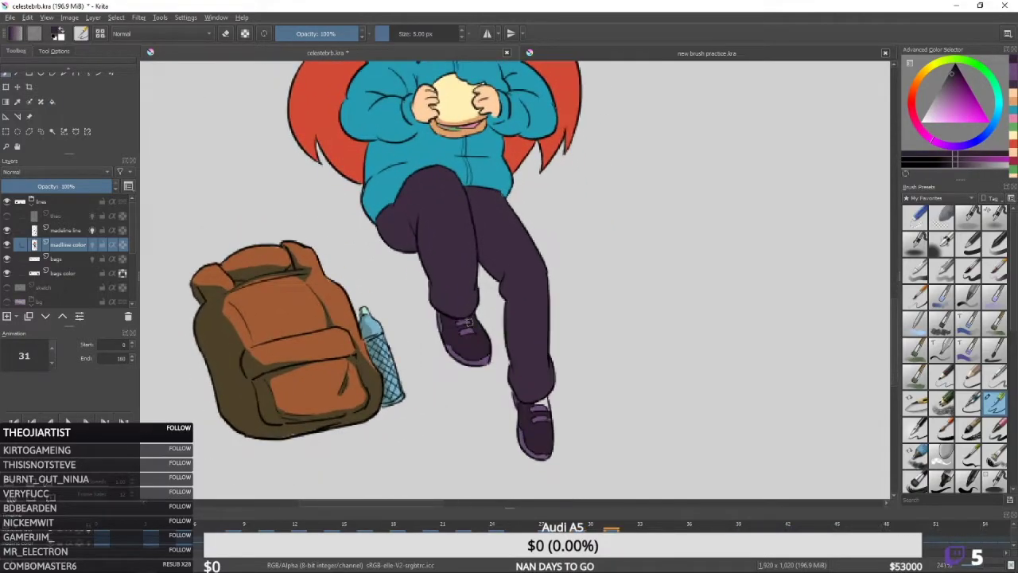
pyautogui.scroll(1, 474, 333)
pyautogui.moveTo(536, 417); pyautogui.dragTo(513, 361)
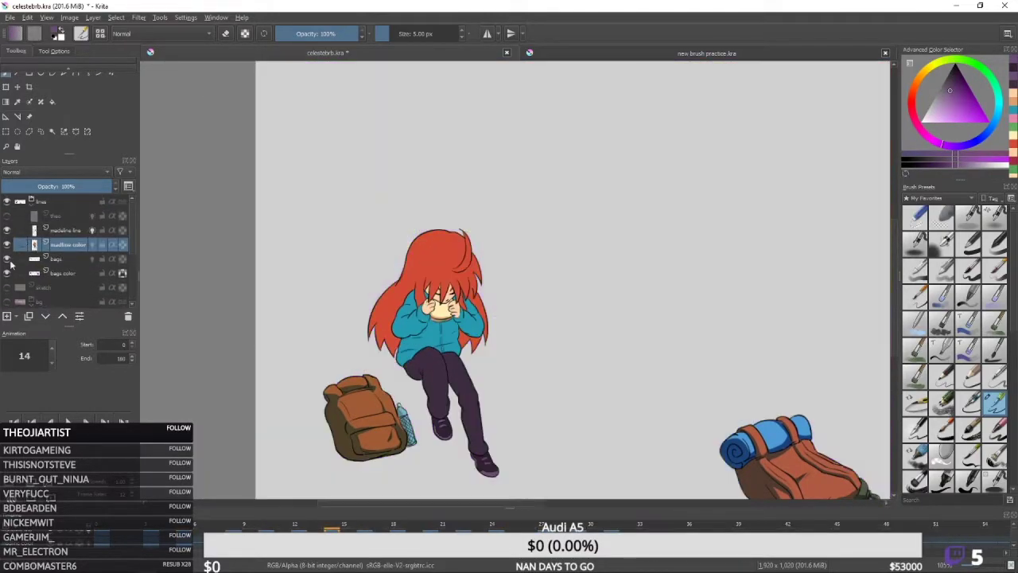
# - Switch to the Chrome window and look for a colour reference for the bearded character
pyautogui.hotkey('alt', 'Tab')
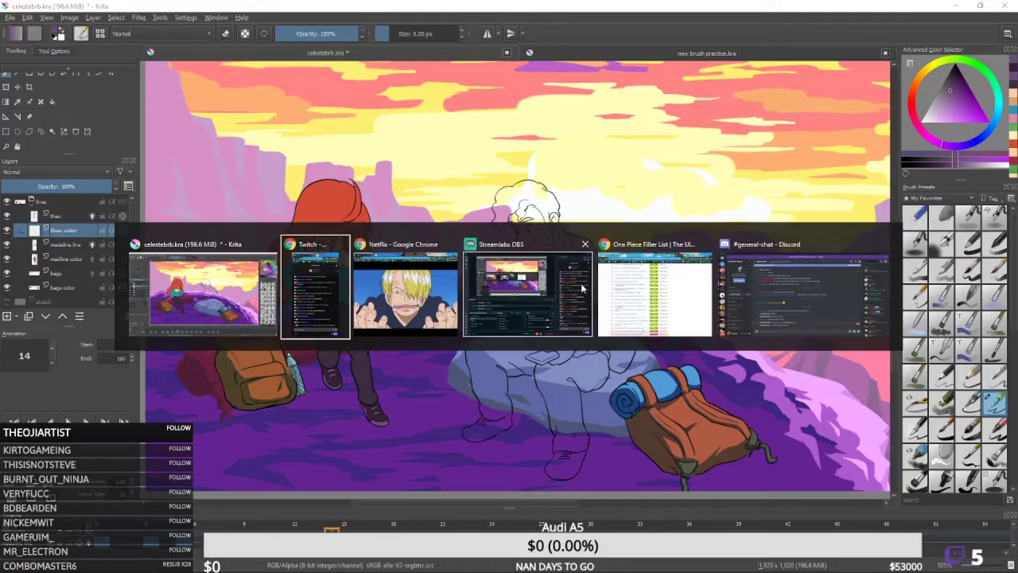
pyautogui.click(653, 293)
pyautogui.click(570, 48)
pyautogui.scroll(6, 346, 321)
pyautogui.click(304, 334)
pyautogui.scroll(-6, 346, 321)
pyautogui.click(346, 321)
pyautogui.scroll(-4, 345, 321)
pyautogui.click(404, 307)
pyautogui.click(487, 330)
pyautogui.click(627, 6)
pyautogui.scroll(3, 549, 296)
# - Choose a deep green and block in the bearded character's jacket sleeve and cuffs on the theo color layer at frame 14
pyautogui.click(994, 83)
pyautogui.click(965, 93)
pyautogui.hotkey('alt', 'Tab')
pyautogui.hotkey('alt', 'Tab')
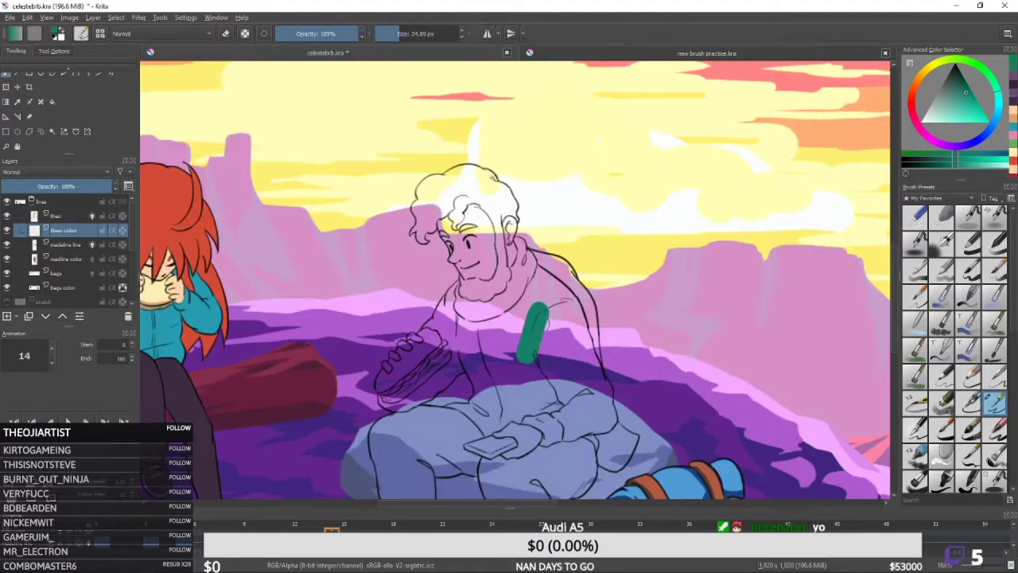
pyautogui.scroll(1, 552, 361)
pyautogui.moveTo(552, 362); pyautogui.dragTo(570, 309)
pyautogui.moveTo(555, 347)
pyautogui.mouseDown()
pyautogui.moveTo(538, 357)
pyautogui.moveTo(552, 383)
pyautogui.moveTo(579, 350)
pyautogui.mouseUp()
pyautogui.hotkey('alt', 'Tab')
pyautogui.hotkey('alt', 'Tab')
pyautogui.moveTo(557, 318); pyautogui.dragTo(625, 378)
pyautogui.press('[')
pyautogui.moveTo(511, 399)
pyautogui.mouseDown()
pyautogui.moveTo(541, 411)
pyautogui.moveTo(546, 377)
pyautogui.moveTo(532, 342)
pyautogui.mouseUp()
pyautogui.moveTo(596, 247); pyautogui.dragTo(613, 404)
# - Mix a medium orange-brown skin tone for the bearded character, checking it against the reference
pyautogui.press(']')
pyautogui.press(']')
pyautogui.click(914, 87)
pyautogui.click(957, 98)
pyautogui.moveTo(554, 316)
pyautogui.mouseDown()
pyautogui.moveTo(563, 355)
pyautogui.moveTo(517, 380)
pyautogui.mouseUp()
pyautogui.hotkey('ctrl', 'z')
pyautogui.hotkey('alt', 'Tab')
pyautogui.hotkey('alt', 'Tab')
pyautogui.hotkey('ctrl', 'z')
pyautogui.click(960, 99)
pyautogui.click(961, 97)
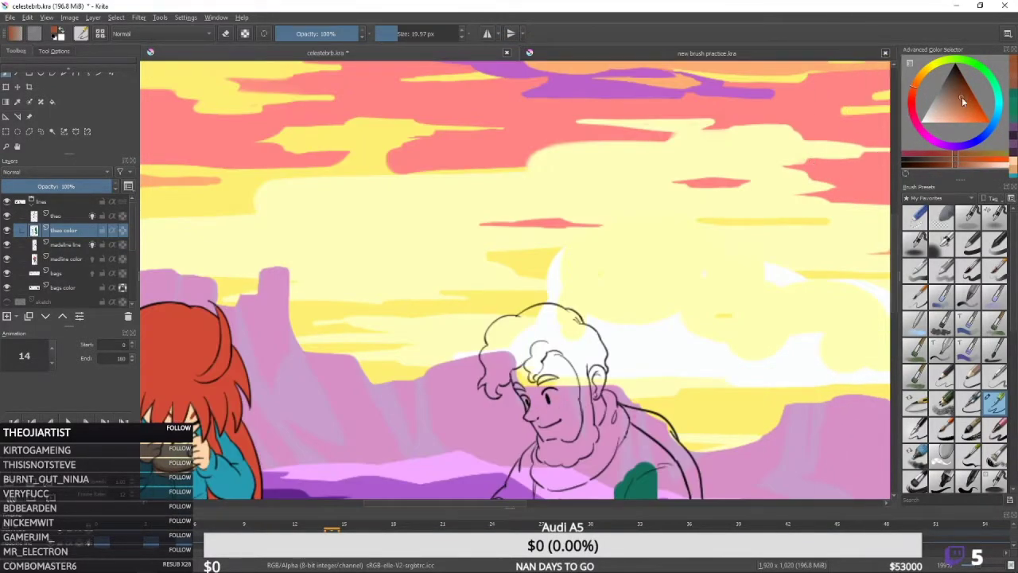
# - Colour the bearded character's face with the brown skin tone on frame 14
pyautogui.moveTo(641, 279); pyautogui.dragTo(644, 232)
pyautogui.moveTo(566, 308)
pyautogui.mouseDown()
pyautogui.moveTo(536, 334)
pyautogui.moveTo(529, 359)
pyautogui.mouseUp()
pyautogui.moveTo(549, 334)
pyautogui.mouseDown()
pyautogui.moveTo(528, 351)
pyautogui.moveTo(547, 376)
pyautogui.moveTo(563, 356)
pyautogui.mouseUp()
pyautogui.moveTo(563, 342); pyautogui.dragTo(562, 396)
# - Mix a dark maroon hair colour from the reference and paint the first patch above the forehead
pyautogui.click(912, 111)
pyautogui.click(954, 85)
pyautogui.hotkey('alt', 'Tab')
pyautogui.hotkey('alt', 'Tab')
pyautogui.moveTo(534, 316)
pyautogui.mouseDown()
pyautogui.moveTo(562, 326)
pyautogui.moveTo(537, 334)
pyautogui.mouseUp()
pyautogui.hotkey('alt', 'Tab')
pyautogui.scroll(3, 358, 318)
pyautogui.hotkey('alt', 'Tab')
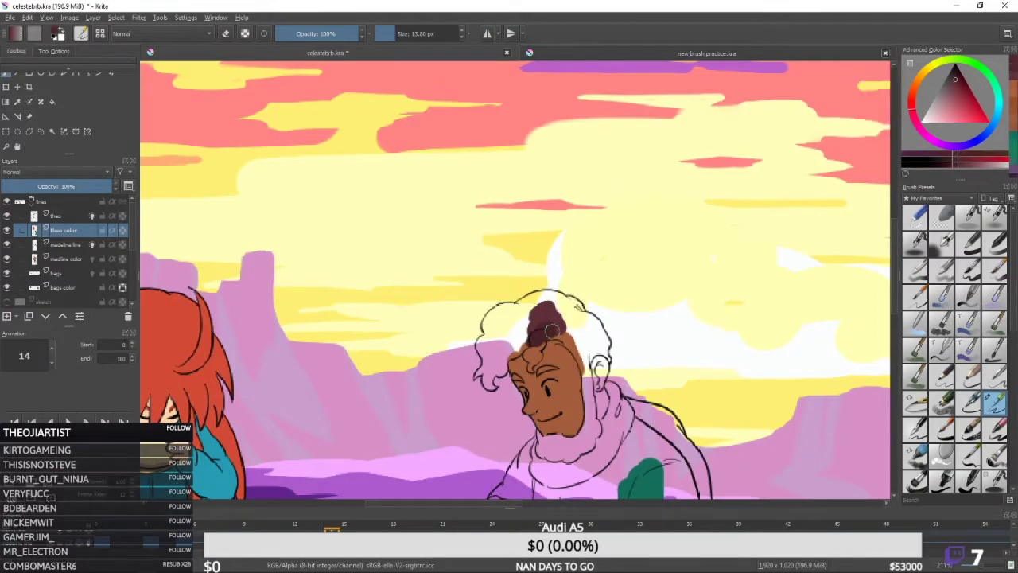
# - Outline the curls and beard in dark maroon and fill most of the hair
pyautogui.moveTo(488, 258); pyautogui.dragTo(488, 238)
pyautogui.moveTo(509, 366); pyautogui.dragTo(498, 366)
pyautogui.moveTo(484, 386); pyautogui.dragTo(486, 395)
pyautogui.moveTo(530, 356); pyautogui.dragTo(525, 335)
pyautogui.moveTo(539, 334)
pyautogui.mouseDown()
pyautogui.moveTo(529, 357)
pyautogui.moveTo(546, 395)
pyautogui.moveTo(527, 294)
pyautogui.moveTo(541, 375)
pyautogui.moveTo(563, 277)
pyautogui.mouseUp()
pyautogui.press('f')
pyautogui.click(587, 343)
pyautogui.press('b')
pyautogui.moveTo(569, 293); pyautogui.dragTo(566, 403)
pyautogui.press('f')
pyautogui.click(537, 318)
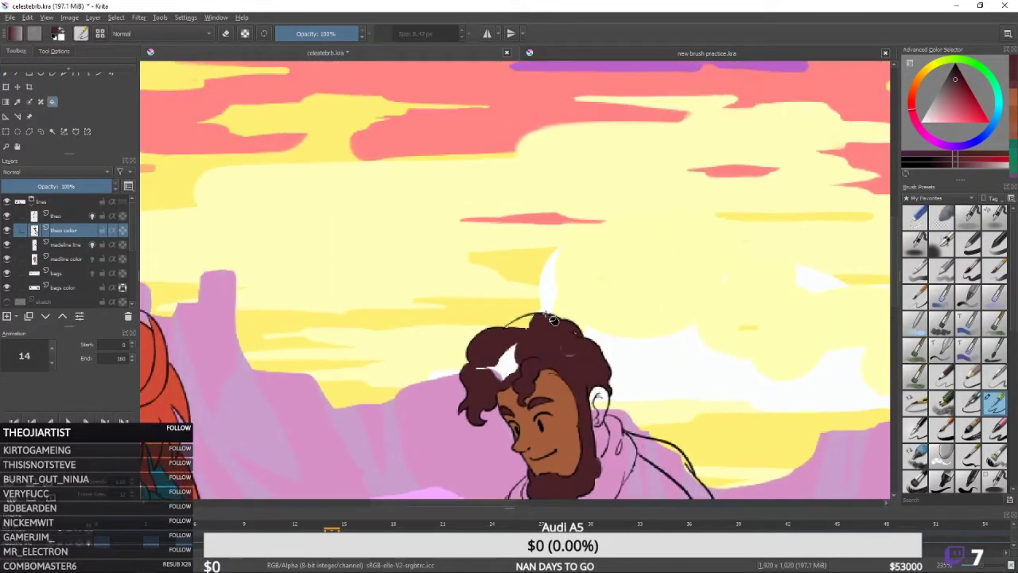
# - Close the remaining gaps in the maroon hair and fill the ear with the brown skin tone
pyautogui.moveTo(548, 327); pyautogui.dragTo(524, 241)
pyautogui.keyDown('ctrl'); pyautogui.click(545, 306); pyautogui.keyUp('ctrl')
pyautogui.moveTo(554, 337); pyautogui.dragTo(606, 366)
pyautogui.keyDown('ctrl'); pyautogui.click(553, 337); pyautogui.keyUp('ctrl')
pyautogui.keyDown('ctrl'); pyautogui.click(576, 334); pyautogui.keyUp('ctrl')
pyautogui.keyDown('ctrl'); pyautogui.click(586, 302); pyautogui.keyUp('ctrl')
pyautogui.press('f')
pyautogui.click(590, 337)
# - Sample white from the clouds and paint the whites of the bearded character's eyes
pyautogui.press('b')
pyautogui.moveTo(767, 169); pyautogui.dragTo(775, 182)
pyautogui.keyDown('ctrl'); pyautogui.click(826, 218); pyautogui.keyUp('ctrl')
pyautogui.click(526, 369)
pyautogui.moveTo(550, 358)
pyautogui.mouseDown()
pyautogui.moveTo(559, 367)
pyautogui.moveTo(582, 360)
pyautogui.moveTo(541, 333)
pyautogui.mouseUp()
pyautogui.hotkey('alt', 'Tab')
pyautogui.hotkey('alt', 'Tab')
pyautogui.hotkey('alt', 'Tab')
pyautogui.hotkey('alt', 'Tab')
pyautogui.keyDown('ctrl'); pyautogui.click(627, 318); pyautogui.keyUp('ctrl')
pyautogui.moveTo(566, 365)
pyautogui.mouseDown()
pyautogui.moveTo(579, 355)
pyautogui.moveTo(578, 313)
pyautogui.mouseUp()
pyautogui.hotkey('ctrl', 'z')
pyautogui.click(920, 82)
pyautogui.click(922, 73)
pyautogui.hotkey('ctrl', 'z')
# - Mix a warm pale yellow and paint it along the edges of the collar around the neck
pyautogui.hotkey('alt', 'Tab')
pyautogui.scroll(1, 639, 250)
pyautogui.moveTo(639, 249); pyautogui.dragTo(617, 301)
pyautogui.keyDown('ctrl'); pyautogui.click(504, 341); pyautogui.keyUp('ctrl')
pyautogui.keyDown('ctrl'); pyautogui.click(574, 334); pyautogui.keyUp('ctrl')
pyautogui.click(923, 72)
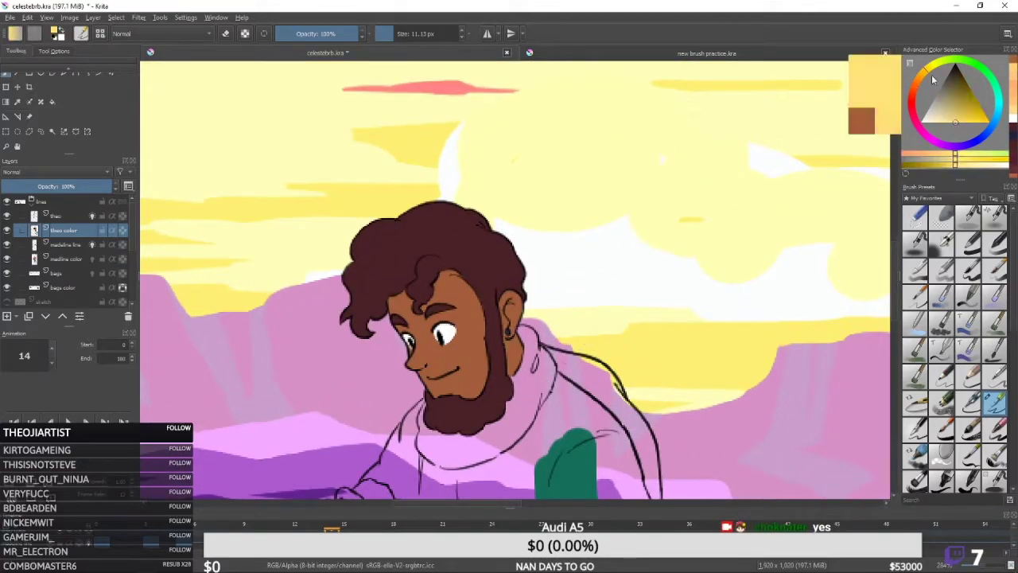
pyautogui.scroll(-3, 550, 357)
pyautogui.scroll(2, 557, 366)
pyautogui.click(957, 121)
pyautogui.moveTo(548, 390); pyautogui.dragTo(554, 370)
pyautogui.moveTo(559, 370); pyautogui.dragTo(547, 389)
pyautogui.scroll(2, 554, 378)
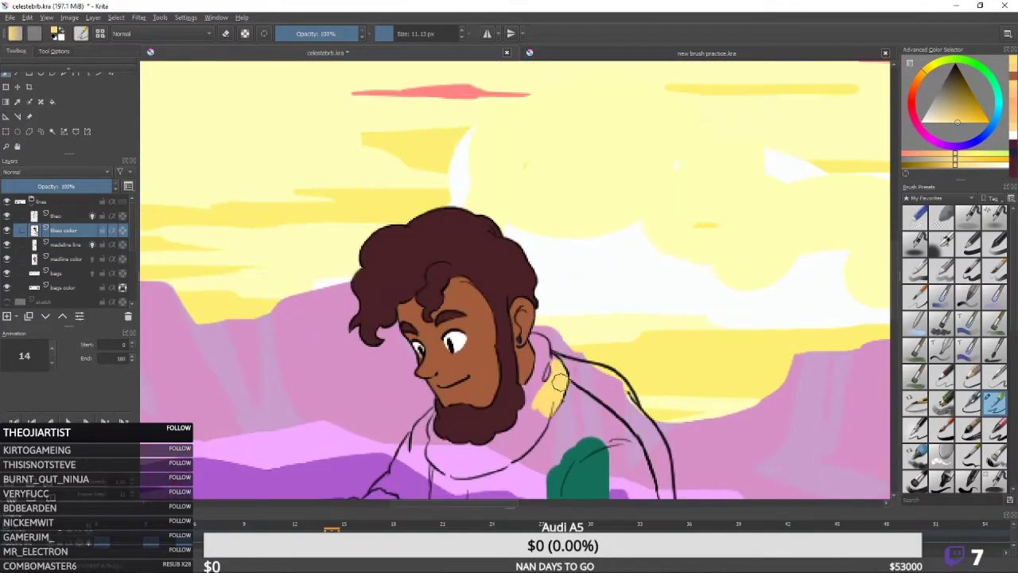
pyautogui.moveTo(435, 441); pyautogui.dragTo(436, 436)
pyautogui.moveTo(649, 350); pyautogui.dragTo(644, 347)
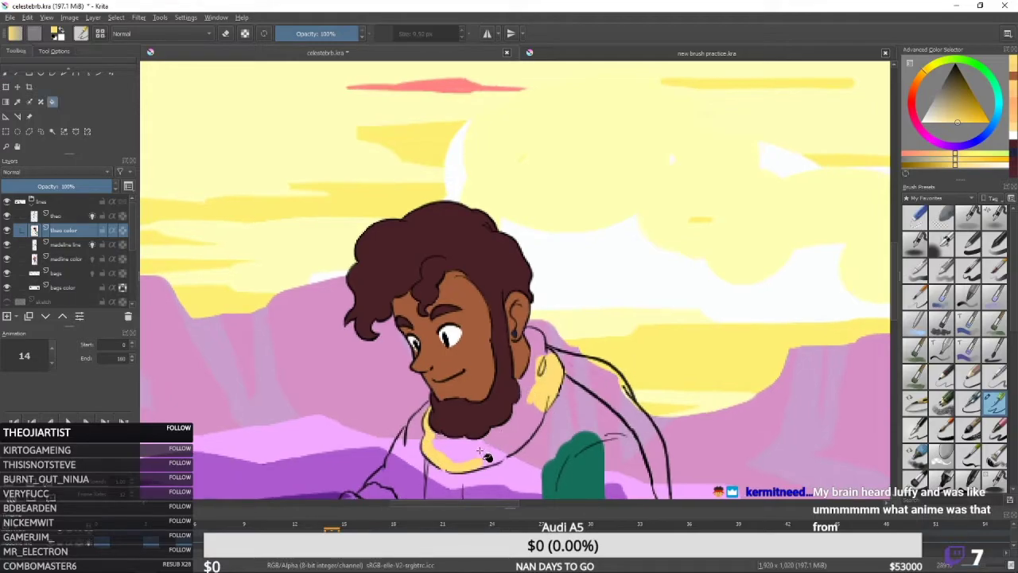
# - Fill the collar pale yellow and colour the strip behind the shoulder and the flap at the hip to match
pyautogui.press('b')
pyautogui.moveTo(476, 431); pyautogui.dragTo(469, 423)
pyautogui.moveTo(526, 346); pyautogui.dragTo(506, 488)
pyautogui.keyDown('shift'); pyautogui.moveTo(554, 392); pyautogui.dragTo(426, 356); pyautogui.keyUp('shift')
pyautogui.moveTo(454, 370)
pyautogui.mouseDown()
pyautogui.moveTo(426, 356)
pyautogui.moveTo(526, 482)
pyautogui.mouseUp()
pyautogui.moveTo(449, 364); pyautogui.dragTo(455, 267)
pyautogui.moveTo(516, 379); pyautogui.dragTo(527, 436)
pyautogui.moveTo(527, 436); pyautogui.dragTo(534, 249)
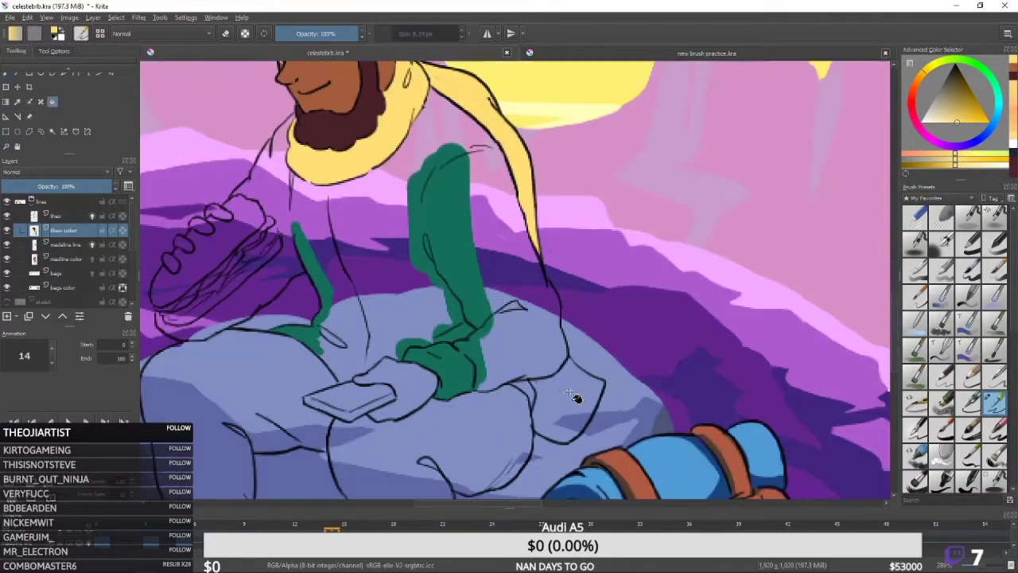
pyautogui.press('f')
pyautogui.click(566, 407)
pyautogui.keyDown('ctrl'); pyautogui.moveTo(566, 407); pyautogui.dragTo(566, 453); pyautogui.keyUp('ctrl')
# - Sample the jacket green and fill the torso, both sleeves and the cuffs of the bearded character on frame 14
pyautogui.keyDown('ctrl'); pyautogui.click(516, 334); pyautogui.keyUp('ctrl')
pyautogui.click(580, 397)
pyautogui.click(577, 349)
pyautogui.moveTo(485, 357); pyautogui.dragTo(538, 336)
pyautogui.click(509, 350)
pyautogui.moveTo(444, 344); pyautogui.dragTo(489, 412)
pyautogui.click(421, 436)
pyautogui.click(471, 352)
pyautogui.moveTo(469, 267)
pyautogui.mouseDown()
pyautogui.moveTo(473, 354)
pyautogui.moveTo(481, 275)
pyautogui.mouseUp()
pyautogui.moveTo(556, 382)
pyautogui.keyDown('ctrl'); pyautogui.mouseDown()
pyautogui.moveTo(556, 358)
pyautogui.moveTo(590, 380)
pyautogui.mouseUp(); pyautogui.keyUp('ctrl')
pyautogui.moveTo(576, 375); pyautogui.dragTo(603, 386)
pyautogui.moveTo(603, 386)
pyautogui.mouseDown()
pyautogui.moveTo(611, 327)
pyautogui.moveTo(636, 404)
pyautogui.mouseUp()
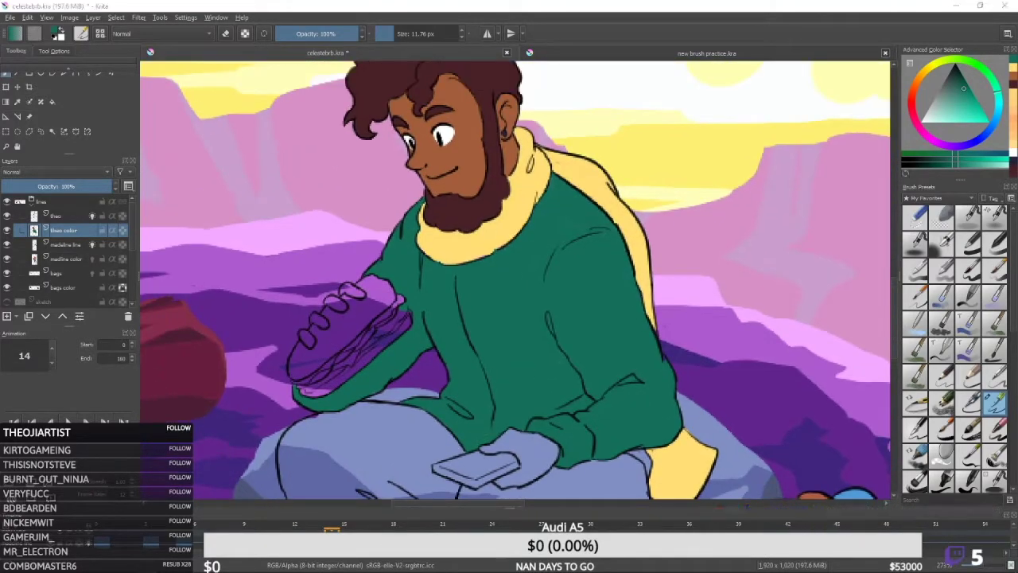
# - Mix a light warm orange and paint the upper bun of the sandwich held by the bearded character
pyautogui.moveTo(332, 303)
pyautogui.mouseDown()
pyautogui.moveTo(351, 348)
pyautogui.moveTo(450, 316)
pyautogui.mouseUp()
pyautogui.click(918, 77)
pyautogui.moveTo(960, 105); pyautogui.dragTo(959, 119)
pyautogui.moveTo(453, 334); pyautogui.dragTo(604, 334)
pyautogui.moveTo(641, 326); pyautogui.dragTo(566, 392)
pyautogui.moveTo(593, 369); pyautogui.dragTo(513, 429)
pyautogui.moveTo(557, 397); pyautogui.dragTo(562, 363)
pyautogui.moveTo(596, 380); pyautogui.dragTo(582, 395)
# - Sample the skin brown for the fingers gripping the sandwich, and complete the upper bun with its sampled orange
pyautogui.keyDown('ctrl'); pyautogui.click(657, 219); pyautogui.keyUp('ctrl')
pyautogui.moveTo(526, 367); pyautogui.dragTo(519, 378)
pyautogui.moveTo(557, 339); pyautogui.dragTo(557, 368)
pyautogui.moveTo(546, 364); pyautogui.dragTo(557, 368)
pyautogui.keyDown('ctrl'); pyautogui.click(534, 391); pyautogui.keyUp('ctrl')
pyautogui.click(511, 413)
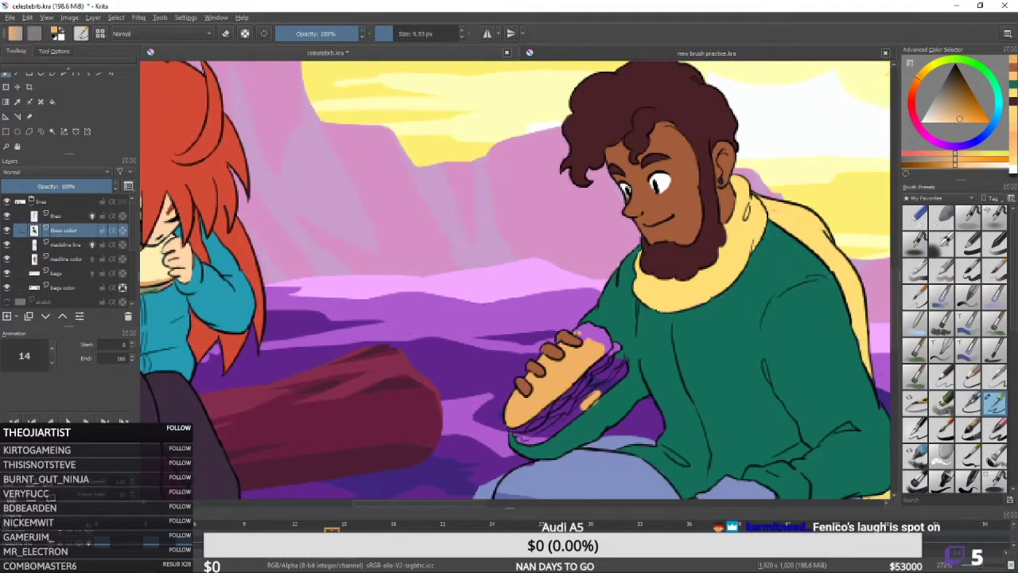
pyautogui.moveTo(608, 344); pyautogui.dragTo(595, 337)
pyautogui.moveTo(604, 350); pyautogui.dragTo(603, 344)
# - Sample the bun orange and fill the lower bun of the sandwich along the sleeve
pyautogui.keyDown('ctrl'); pyautogui.click(627, 331); pyautogui.keyUp('ctrl')
pyautogui.moveTo(572, 373); pyautogui.dragTo(582, 374)
pyautogui.keyDown('ctrl'); pyautogui.click(569, 373); pyautogui.keyUp('ctrl')
pyautogui.moveTo(528, 432); pyautogui.dragTo(547, 431)
pyautogui.moveTo(587, 403); pyautogui.dragTo(563, 445)
pyautogui.moveTo(582, 426)
pyautogui.mouseDown()
pyautogui.moveTo(608, 409)
pyautogui.moveTo(489, 307)
pyautogui.moveTo(513, 310)
pyautogui.mouseUp()
# - Sample the skin brown and fill the hand holding the phone
pyautogui.keyDown('ctrl'); pyautogui.click(624, 410); pyautogui.keyUp('ctrl')
pyautogui.moveTo(525, 398); pyautogui.dragTo(449, 275)
pyautogui.keyDown('ctrl'); pyautogui.click(355, 178); pyautogui.keyUp('ctrl')
pyautogui.moveTo(500, 328)
pyautogui.mouseDown()
pyautogui.moveTo(520, 364)
pyautogui.moveTo(627, 434)
pyautogui.mouseUp()
# - Paint the sandwich's meat filling light pink and the lettuce under the upper bun green
pyautogui.click(914, 120)
pyautogui.click(945, 121)
pyautogui.moveTo(460, 364); pyautogui.dragTo(443, 363)
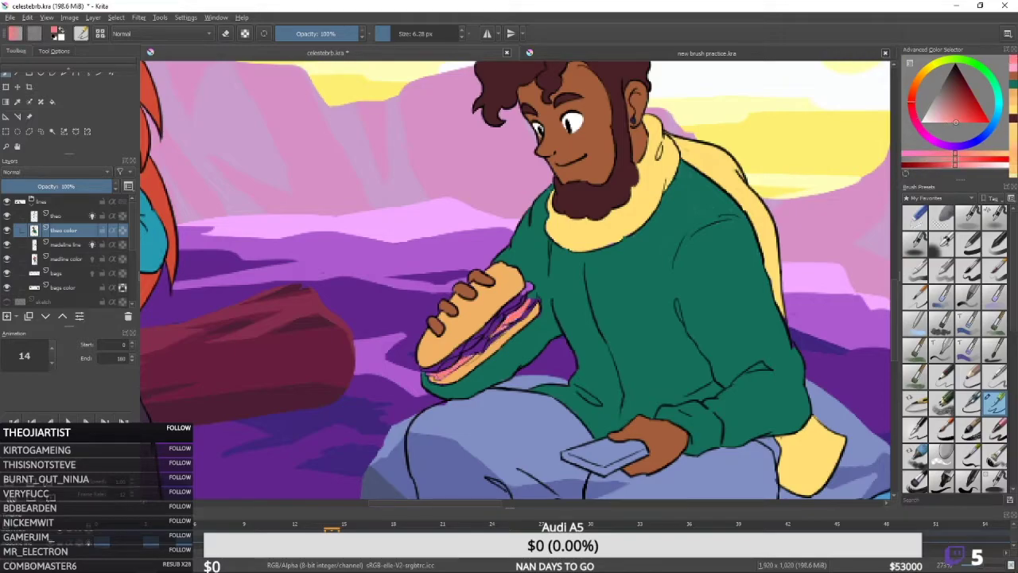
pyautogui.moveTo(599, 216); pyautogui.dragTo(597, 239)
pyautogui.click(965, 71)
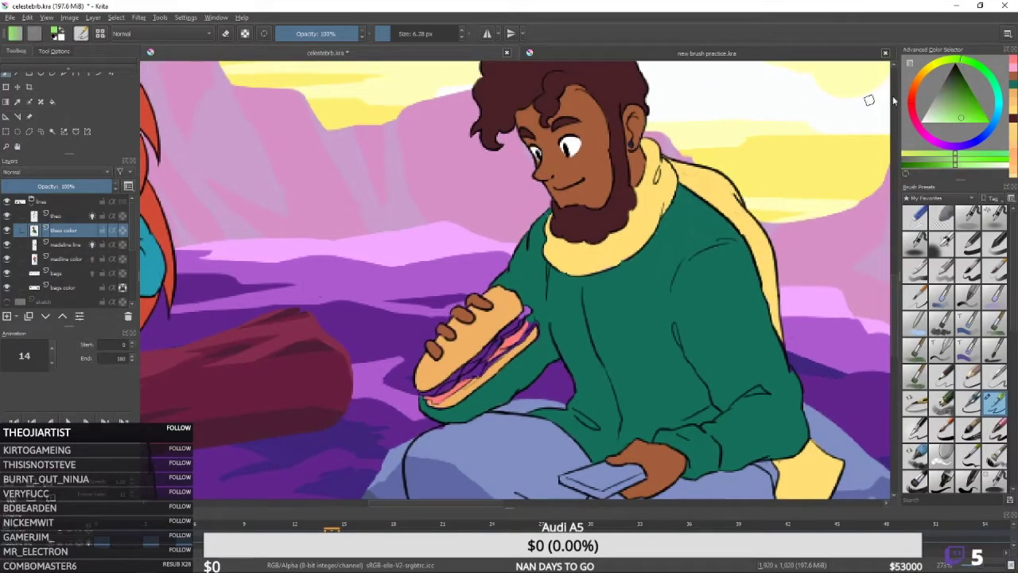
pyautogui.click(966, 96)
pyautogui.moveTo(421, 393); pyautogui.dragTo(442, 383)
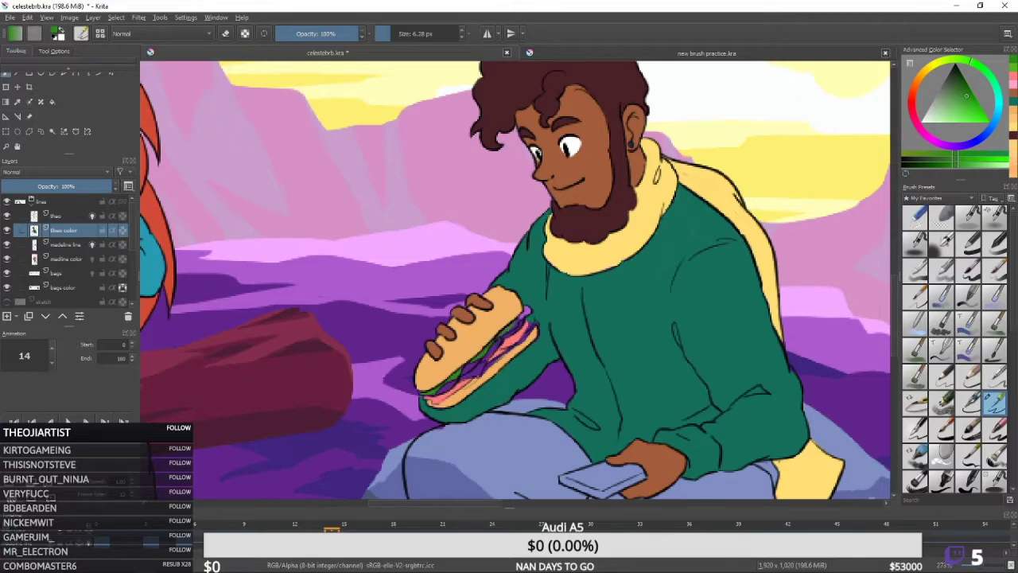
pyautogui.moveTo(516, 311); pyautogui.dragTo(508, 340)
# - Paint dark red tomato slices with a smaller brush and pale yellow cheese between the sandwich's other fillings
pyautogui.click(912, 103)
pyautogui.click(970, 101)
pyautogui.moveTo(557, 318); pyautogui.dragTo(558, 323)
pyautogui.press('[')
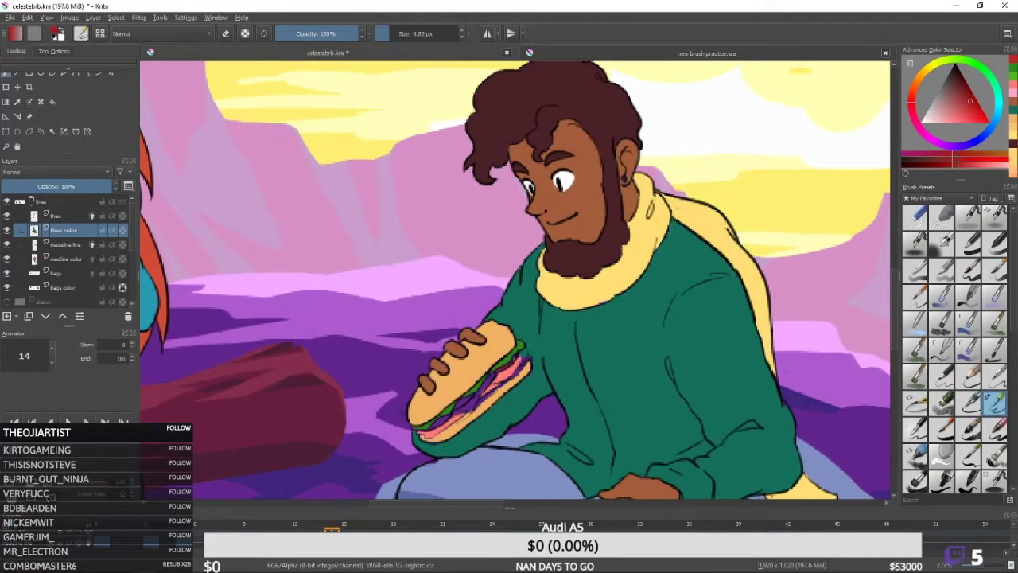
pyautogui.click(919, 76)
pyautogui.click(966, 122)
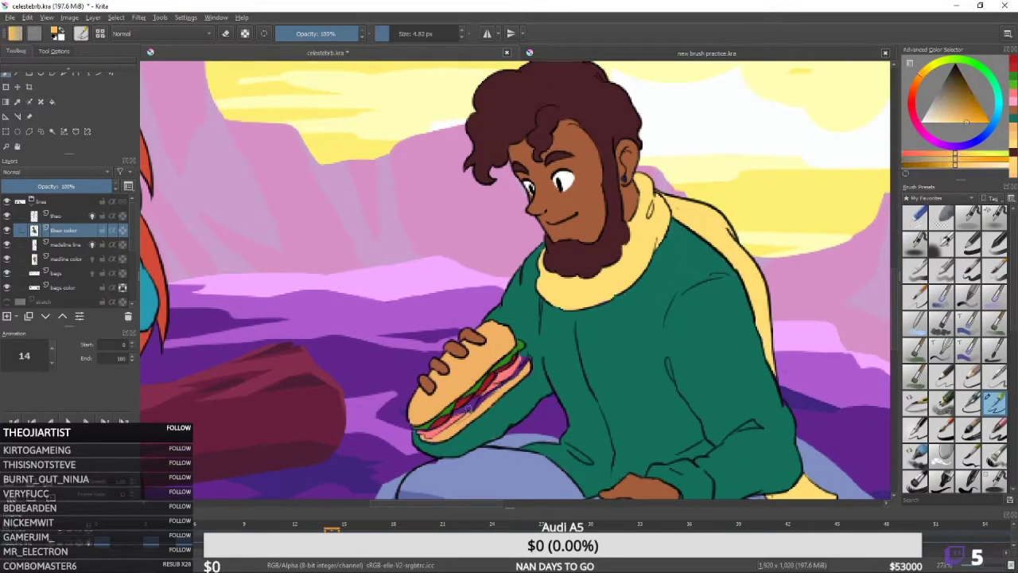
pyautogui.click(952, 121)
pyautogui.moveTo(645, 175); pyautogui.dragTo(675, 189)
pyautogui.click(954, 122)
pyautogui.click(961, 122)
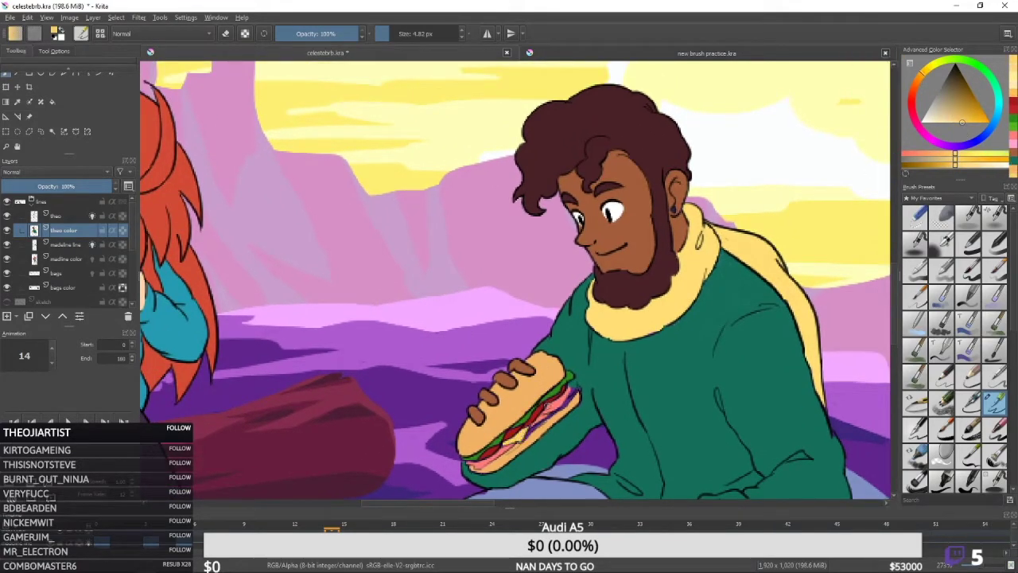
# - Touch up the sandwich fillings, lower bun and neighbouring sweater edges with colours sampled from the drawing
pyautogui.keyDown('ctrl'); pyautogui.click(537, 426); pyautogui.keyUp('ctrl')
pyautogui.keyDown('ctrl'); pyautogui.click(535, 438); pyautogui.keyUp('ctrl')
pyautogui.moveTo(552, 415); pyautogui.dragTo(578, 393)
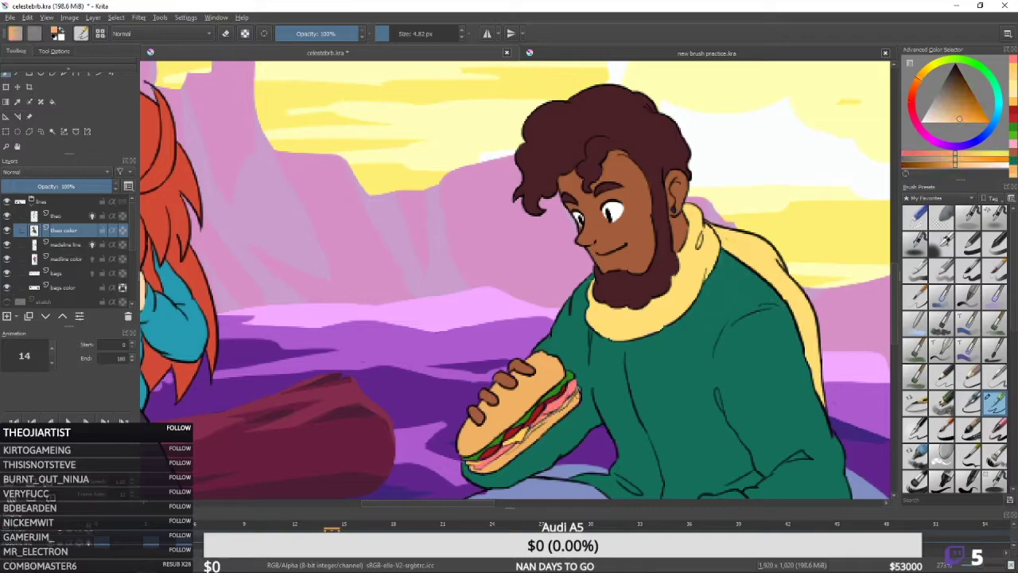
pyautogui.keyDown('ctrl'); pyautogui.click(566, 393); pyautogui.keyUp('ctrl')
pyautogui.moveTo(589, 340)
pyautogui.mouseDown()
pyautogui.moveTo(586, 295)
pyautogui.moveTo(541, 253)
pyautogui.mouseUp()
pyautogui.keyDown('ctrl'); pyautogui.click(541, 253); pyautogui.keyUp('ctrl')
pyautogui.moveTo(541, 206); pyautogui.dragTo(545, 253)
pyautogui.moveTo(545, 252)
pyautogui.mouseDown()
pyautogui.moveTo(481, 233)
pyautogui.moveTo(455, 241)
pyautogui.mouseUp()
pyautogui.moveTo(608, 310); pyautogui.dragTo(608, 368)
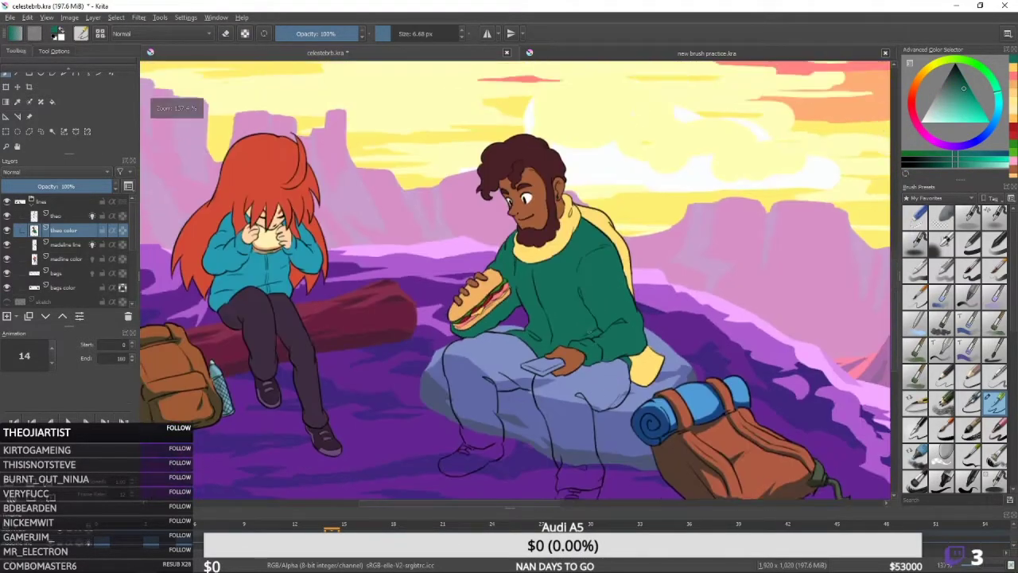
# - Sample the dark trouser colour, darken it to near-black and fill the phone in the bearded character's hand
pyautogui.keyDown('ctrl'); pyautogui.click(306, 342); pyautogui.keyUp('ctrl')
pyautogui.moveTo(452, 373); pyautogui.dragTo(453, 326)
pyautogui.press('f')
pyautogui.click(546, 346)
pyautogui.click(952, 73)
pyautogui.click(546, 346)
pyautogui.press('b')
pyautogui.moveTo(538, 266); pyautogui.dragTo(538, 238)
# - Mix a dark bluish grey and paint the screen area of the phone
pyautogui.click(945, 84)
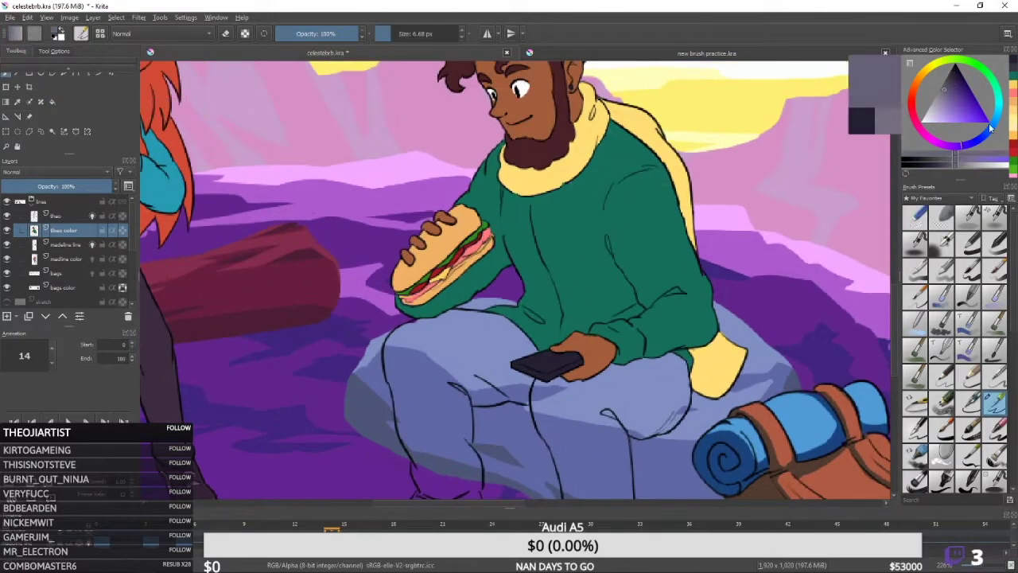
pyautogui.click(977, 140)
pyautogui.moveTo(557, 353); pyautogui.dragTo(536, 369)
pyautogui.click(944, 86)
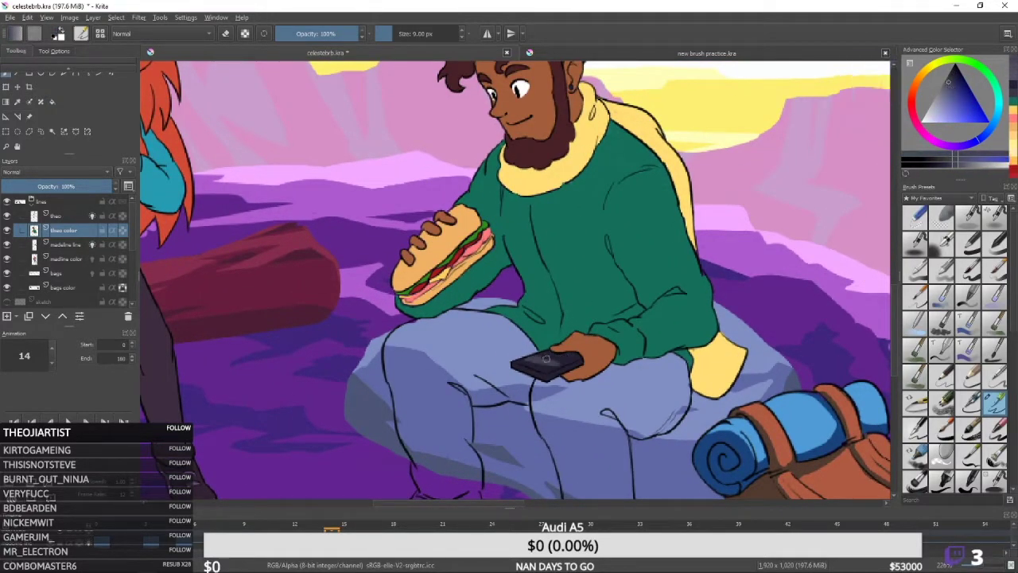
pyautogui.moveTo(615, 295); pyautogui.dragTo(618, 282)
pyautogui.moveTo(541, 346)
pyautogui.mouseDown()
pyautogui.moveTo(540, 398)
pyautogui.moveTo(561, 316)
pyautogui.moveTo(591, 359)
pyautogui.moveTo(591, 317)
pyautogui.mouseUp()
# - Lighten the sampled screen colour and paint diagonal reflections across the phone screen
pyautogui.keyDown('ctrl'); pyautogui.click(515, 352); pyautogui.keyUp('ctrl')
pyautogui.press('l')
pyautogui.press('l')
pyautogui.moveTo(517, 355); pyautogui.dragTo(540, 347)
pyautogui.moveTo(597, 304)
pyautogui.mouseDown()
pyautogui.moveTo(597, 350)
pyautogui.moveTo(596, 302)
pyautogui.mouseUp()
pyautogui.keyDown('ctrl'); pyautogui.click(522, 342); pyautogui.keyUp('ctrl')
pyautogui.press('l')
pyautogui.moveTo(518, 343)
pyautogui.mouseDown()
pyautogui.moveTo(575, 321)
pyautogui.moveTo(559, 338)
pyautogui.mouseUp()
# - Switch to the browser and look through the "celeste theo" image results for outfit references
pyautogui.hotkey('alt', 'Tab')
pyautogui.scroll(-8, 398, 403)
pyautogui.scroll(-15, 397, 404)
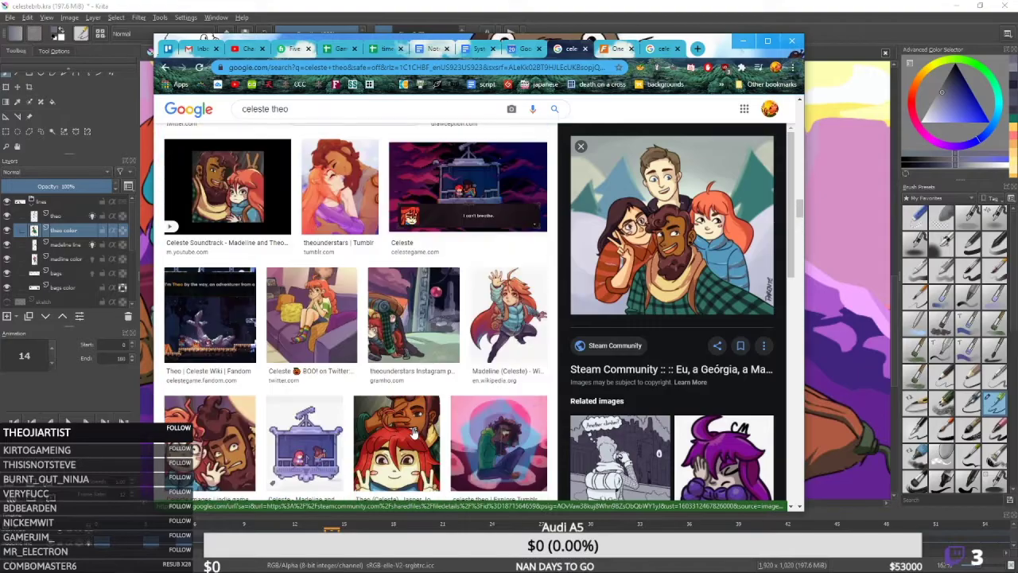
pyautogui.scroll(10, 392, 387)
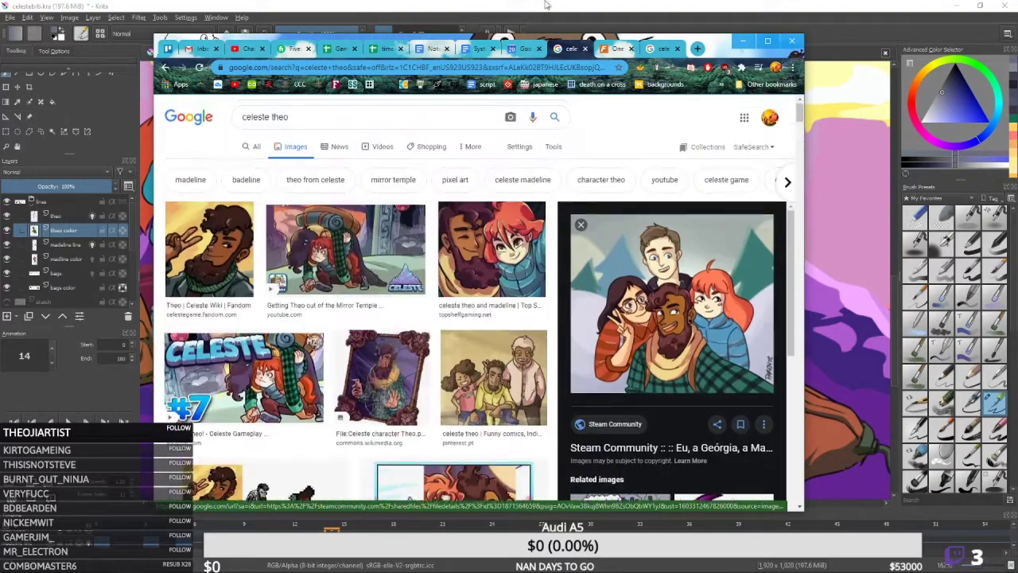
# - Return to Krita, mix a dark navy purple and start filling the bearded character's trousers
pyautogui.click(941, 147)
pyautogui.moveTo(941, 147); pyautogui.dragTo(962, 145)
pyautogui.moveTo(557, 334)
pyautogui.mouseDown()
pyautogui.moveTo(490, 274)
pyautogui.moveTo(522, 347)
pyautogui.mouseUp()
pyautogui.click(963, 147)
pyautogui.moveTo(534, 346); pyautogui.dragTo(556, 405)
pyautogui.hotkey('ctrl', 'z')
pyautogui.click(949, 81)
pyautogui.click(961, 84)
pyautogui.moveTo(521, 355); pyautogui.dragTo(536, 383)
pyautogui.moveTo(552, 443)
pyautogui.mouseDown()
pyautogui.moveTo(542, 358)
pyautogui.moveTo(549, 467)
pyautogui.mouseUp()
# - Mix a darker green and recolour the bearded character's sweater with it
pyautogui.click(994, 91)
pyautogui.click(573, 254)
pyautogui.moveTo(557, 254); pyautogui.dragTo(561, 334)
pyautogui.keyDown('ctrl'); pyautogui.click(548, 252); pyautogui.keyUp('ctrl')
pyautogui.moveTo(549, 398)
pyautogui.mouseDown()
pyautogui.moveTo(521, 274)
pyautogui.moveTo(521, 363)
pyautogui.mouseUp()
# - Sample the dark navy of the trousers and fill both legs of the bearded character
pyautogui.keyDown('ctrl'); pyautogui.click(513, 368); pyautogui.keyUp('ctrl')
pyautogui.moveTo(517, 310); pyautogui.dragTo(528, 398)
pyautogui.moveTo(517, 371); pyautogui.dragTo(539, 386)
pyautogui.moveTo(497, 304)
pyautogui.mouseDown()
pyautogui.moveTo(512, 351)
pyautogui.moveTo(518, 334)
pyautogui.mouseUp()
pyautogui.moveTo(585, 337)
pyautogui.mouseDown()
pyautogui.moveTo(575, 323)
pyautogui.moveTo(541, 334)
pyautogui.mouseUp()
pyautogui.moveTo(476, 308); pyautogui.dragTo(523, 372)
pyautogui.moveTo(517, 367); pyautogui.dragTo(523, 349)
pyautogui.hotkey('alt', 'Tab')
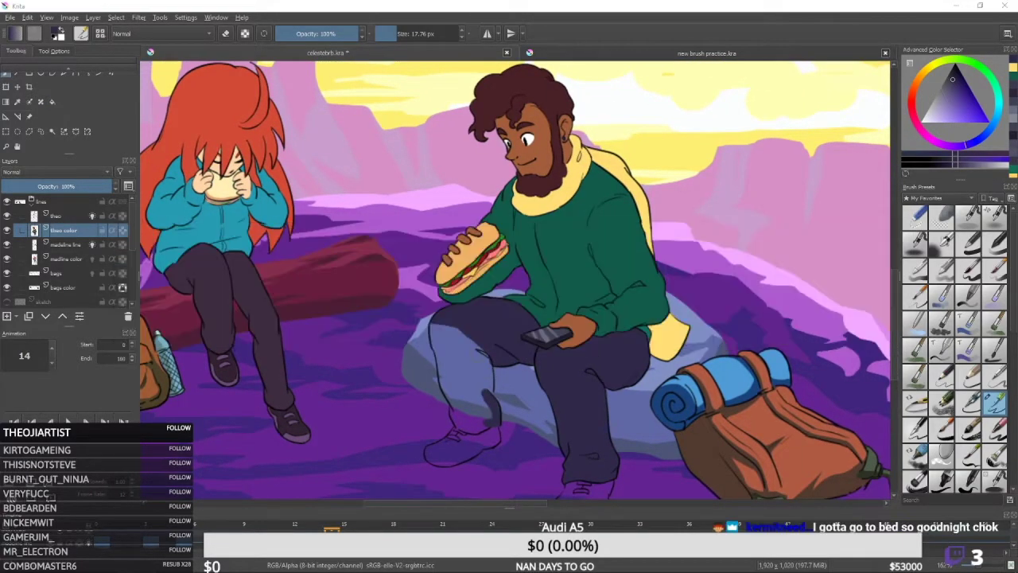
pyautogui.hotkey('alt', 'Tab')
pyautogui.moveTo(493, 419); pyautogui.dragTo(485, 355)
# - Switch to the browser and open the Redbubble picture of the hugging pair to examine the full outfit
pyautogui.hotkey('alt', 'Tab')
pyautogui.scroll(-5, 266, 344)
pyautogui.scroll(-8, 266, 346)
pyautogui.click(325, 239)
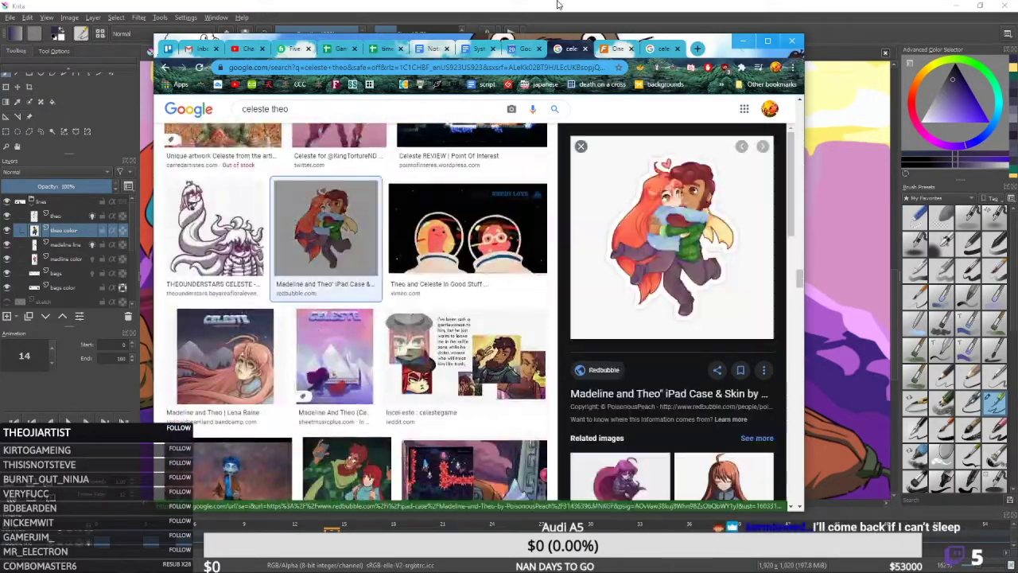
pyautogui.click(557, 6)
# - Mix a near-black navy and paint both of the bearded character's shoes
pyautogui.click(954, 73)
pyautogui.moveTo(556, 464); pyautogui.dragTo(533, 378)
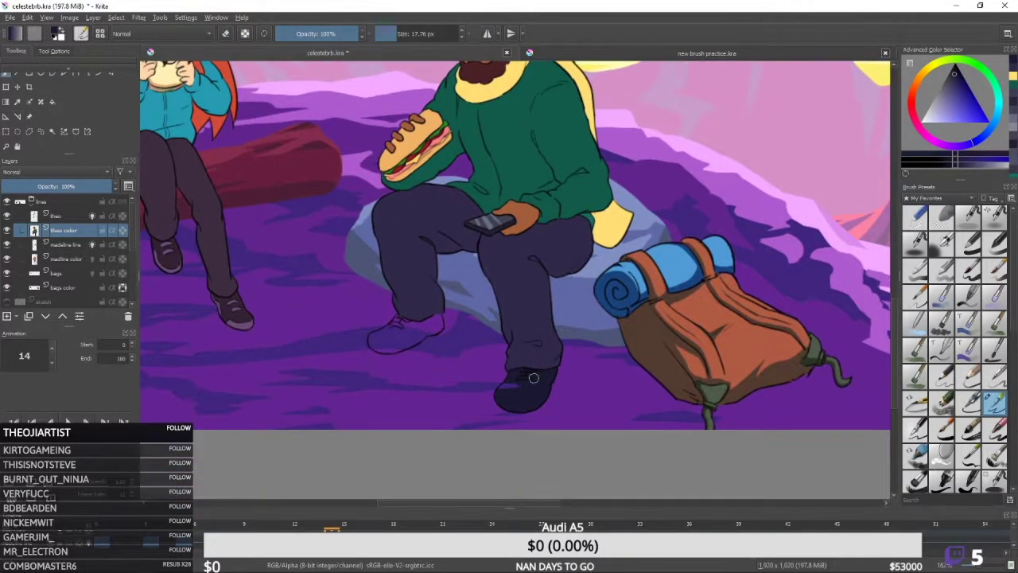
pyautogui.moveTo(445, 323)
pyautogui.mouseDown()
pyautogui.moveTo(480, 373)
pyautogui.moveTo(474, 392)
pyautogui.mouseUp()
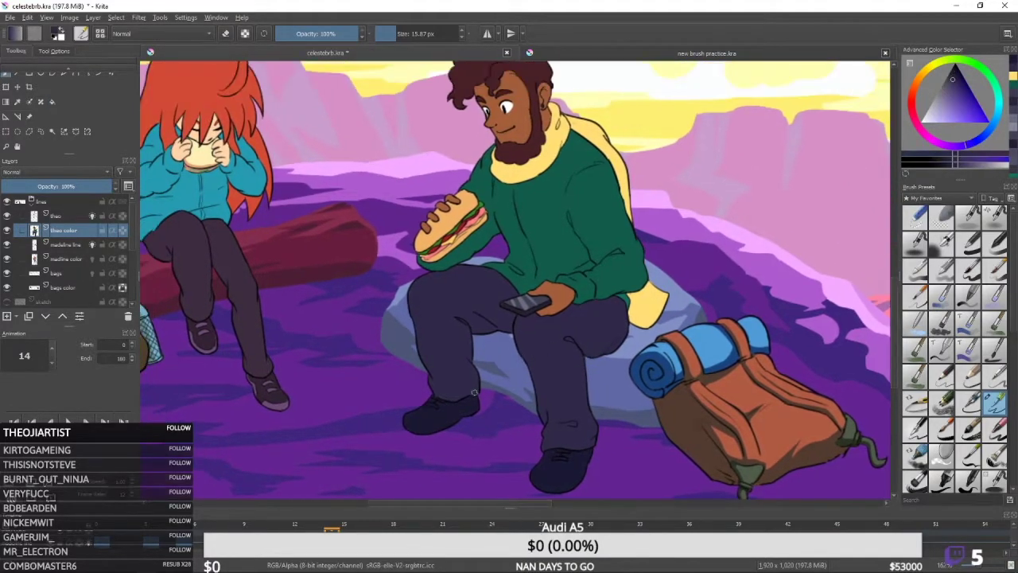
pyautogui.moveTo(572, 321)
pyautogui.mouseDown()
pyautogui.moveTo(545, 289)
pyautogui.moveTo(586, 239)
pyautogui.moveTo(628, 287)
pyautogui.mouseUp()
# - Shrink the brush and paint dark green vertical stripes down the front of the sweater
pyautogui.keyDown('ctrl'); pyautogui.click(586, 316); pyautogui.keyUp('ctrl')
pyautogui.press('[')
pyautogui.press('[')
pyautogui.press('[')
pyautogui.click(586, 316)
pyautogui.scroll(2, 628, 287)
pyautogui.moveTo(541, 302); pyautogui.dragTo(586, 262)
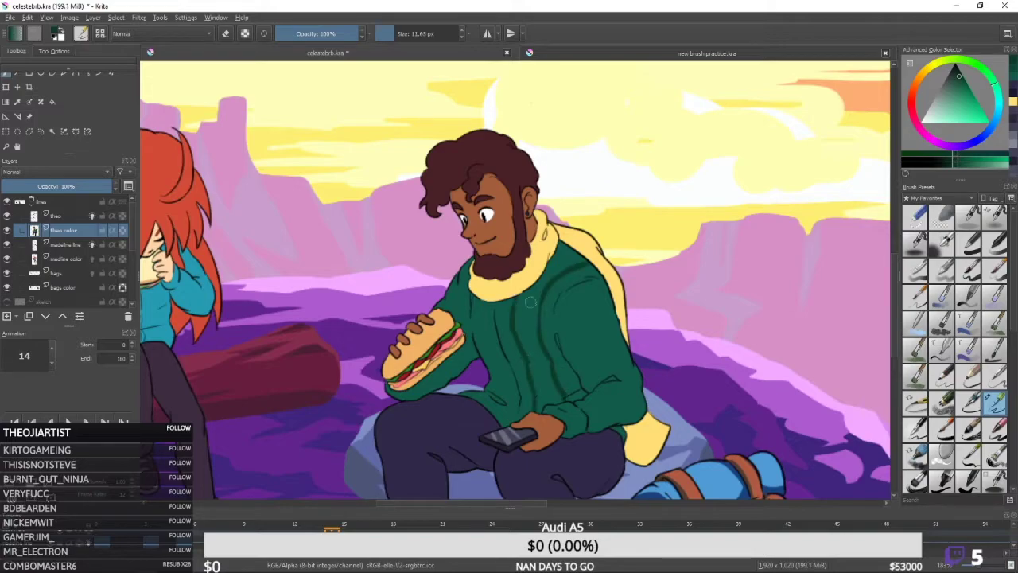
pyautogui.moveTo(519, 397); pyautogui.dragTo(501, 416)
pyautogui.moveTo(514, 335)
pyautogui.mouseDown()
pyautogui.moveTo(517, 362)
pyautogui.moveTo(509, 296)
pyautogui.mouseUp()
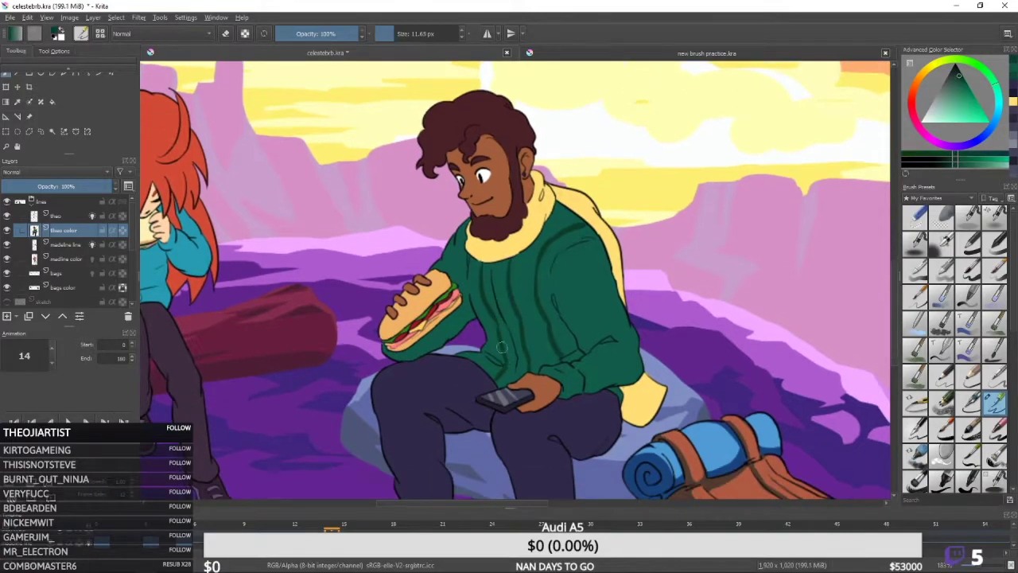
# - Continue the dark green lengthwise stripes over the rest of the torso, the shoulders and both sleeves
pyautogui.moveTo(487, 354); pyautogui.dragTo(495, 400)
pyautogui.moveTo(520, 303)
pyautogui.mouseDown()
pyautogui.moveTo(517, 348)
pyautogui.moveTo(498, 276)
pyautogui.mouseUp()
pyautogui.moveTo(559, 288); pyautogui.dragTo(579, 361)
pyautogui.moveTo(578, 272); pyautogui.dragTo(601, 334)
pyautogui.moveTo(596, 334); pyautogui.dragTo(595, 303)
pyautogui.keyDown('ctrl'); pyautogui.click(569, 257); pyautogui.keyUp('ctrl')
pyautogui.moveTo(423, 254)
pyautogui.mouseDown()
pyautogui.moveTo(455, 323)
pyautogui.moveTo(476, 289)
pyautogui.mouseUp()
pyautogui.moveTo(419, 415); pyautogui.dragTo(432, 363)
pyautogui.moveTo(616, 236); pyautogui.dragTo(578, 225)
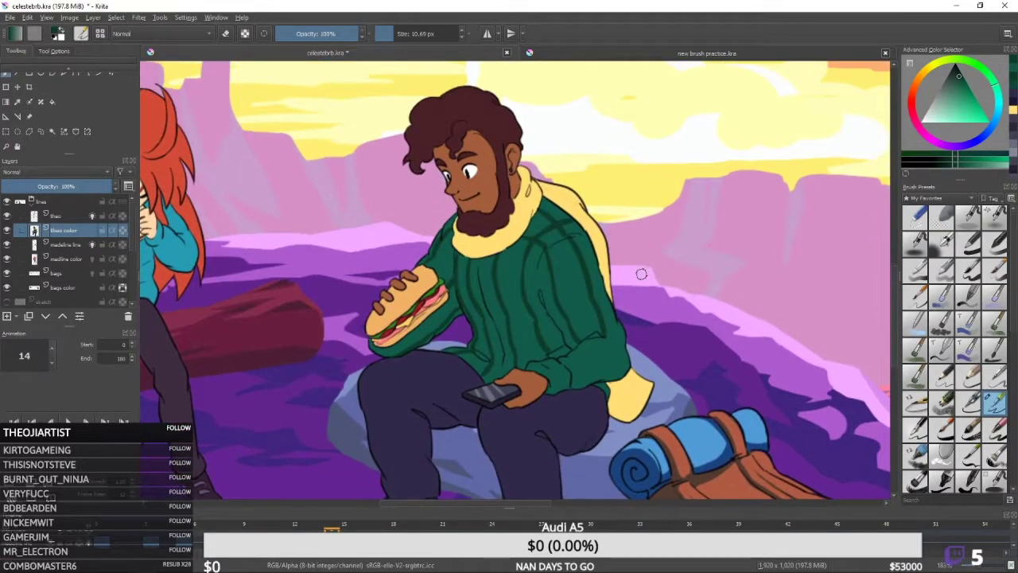
pyautogui.moveTo(641, 273); pyautogui.dragTo(645, 239)
pyautogui.moveTo(616, 308); pyautogui.dragTo(594, 354)
# - Mix a pale greyish green and paint the sweater cuff at the phone hand
pyautogui.click(969, 102)
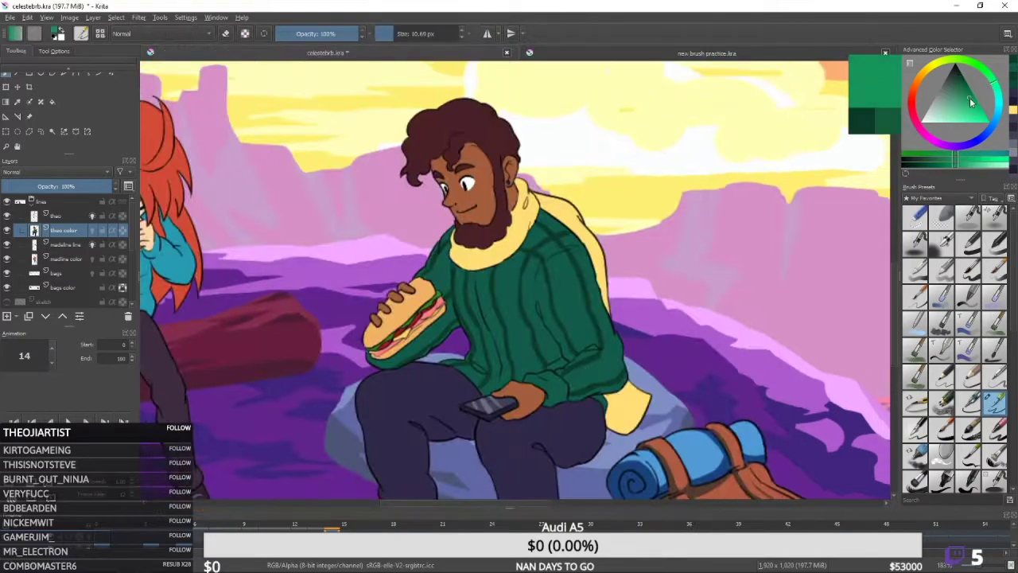
pyautogui.click(948, 98)
pyautogui.moveTo(652, 319); pyautogui.dragTo(623, 288)
pyautogui.moveTo(504, 352); pyautogui.dragTo(532, 364)
# - Paint dark green crosswise stripes over the phone arm's sleeve and the sweater's torso to form a plaid pattern
pyautogui.moveTo(573, 311); pyautogui.dragTo(576, 345)
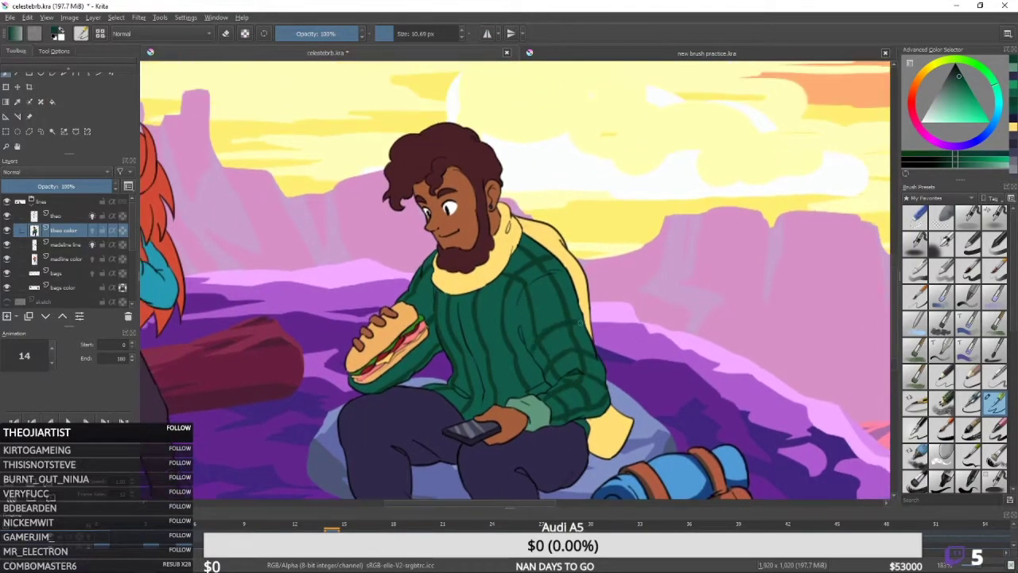
pyautogui.moveTo(570, 284); pyautogui.dragTo(578, 322)
pyautogui.moveTo(459, 340); pyautogui.dragTo(499, 337)
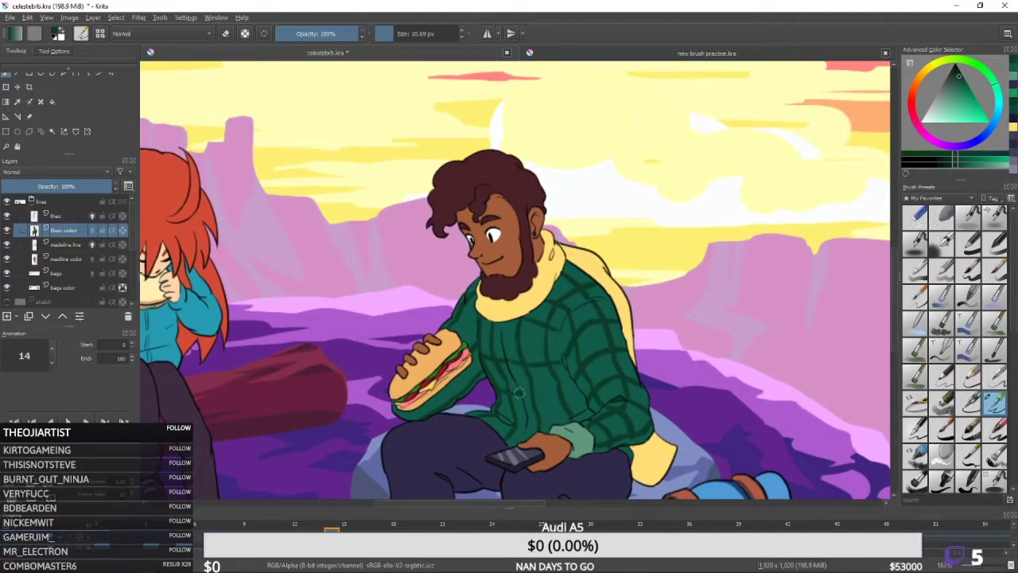
pyautogui.moveTo(509, 386); pyautogui.dragTo(489, 380)
# - Reduce the brush to 8.55 px and finish the plaid stripes on the torso and the sandwich arm's sleeve
pyautogui.keyDown('shift'); pyautogui.moveTo(548, 393); pyautogui.dragTo(544, 394); pyautogui.keyUp('shift')
pyautogui.moveTo(561, 232); pyautogui.dragTo(578, 279)
pyautogui.moveTo(570, 369); pyautogui.dragTo(569, 332)
pyautogui.moveTo(484, 335); pyautogui.dragTo(490, 348)
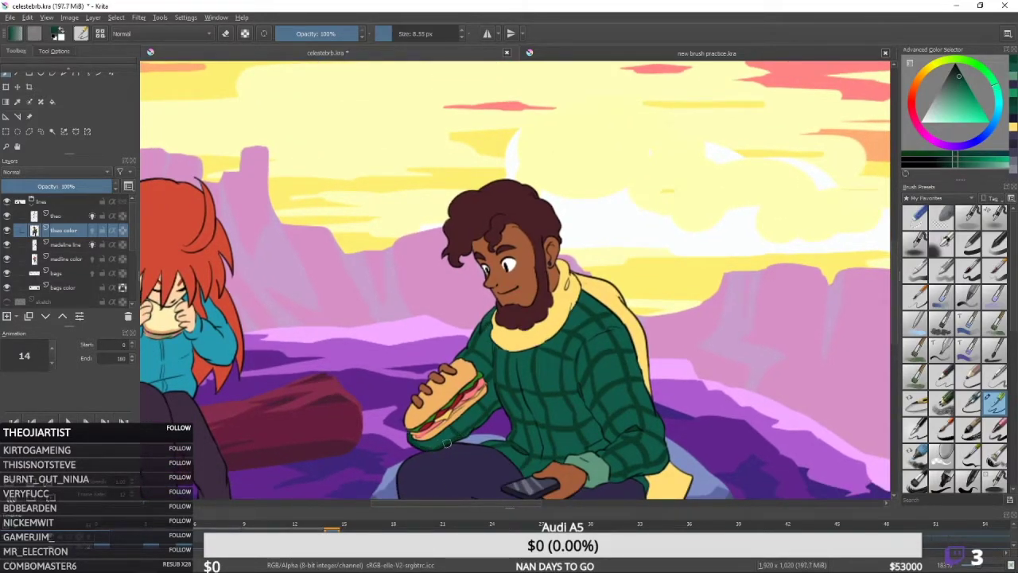
pyautogui.keyDown('ctrl'); pyautogui.moveTo(597, 318); pyautogui.dragTo(597, 304); pyautogui.keyUp('ctrl')
pyautogui.moveTo(646, 487); pyautogui.dragTo(575, 395)
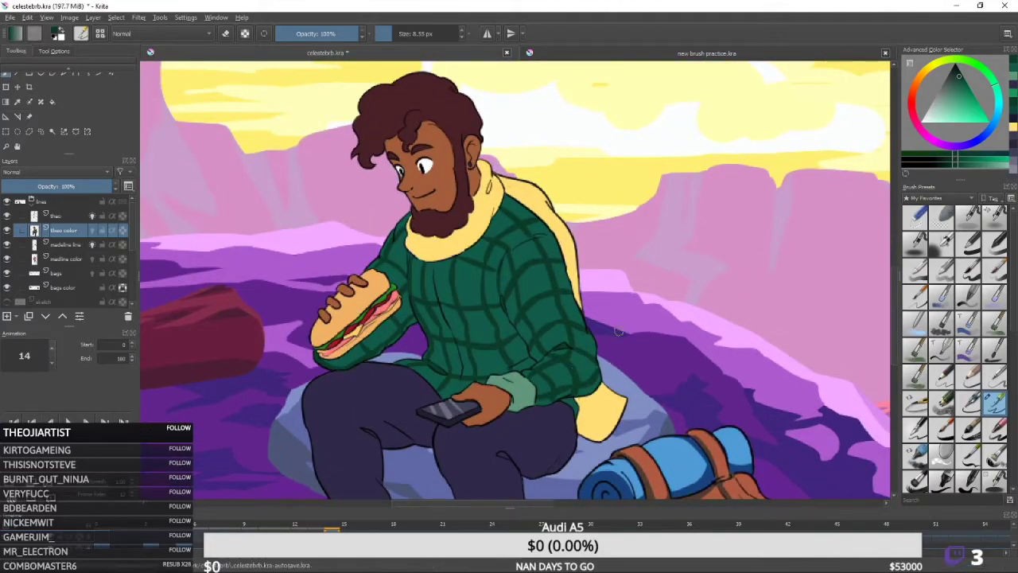
pyautogui.moveTo(615, 329); pyautogui.dragTo(620, 321)
pyautogui.moveTo(554, 396); pyautogui.dragTo(558, 414)
pyautogui.keyDown('ctrl'); pyautogui.moveTo(587, 330); pyautogui.dragTo(535, 349); pyautogui.keyUp('ctrl')
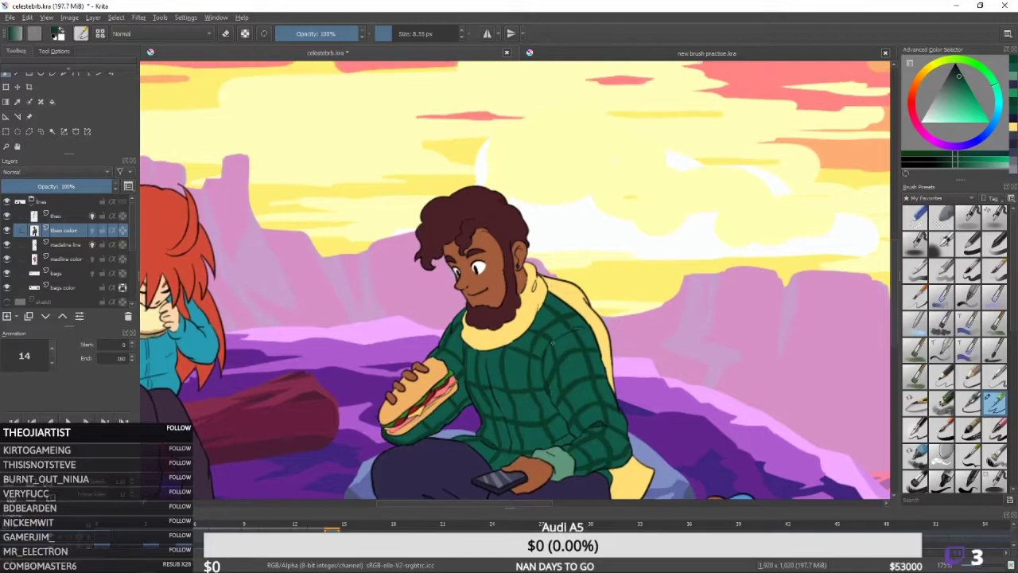
# - Sample the scarf's yellow and touch up the scarf over the phone arm's shoulder on frame 14
pyautogui.keyDown('ctrl'); pyautogui.click(566, 289); pyautogui.keyUp('ctrl')
pyautogui.moveTo(561, 311); pyautogui.dragTo(581, 297)
pyautogui.moveTo(557, 334)
pyautogui.keyDown('ctrl'); pyautogui.mouseDown()
pyautogui.moveTo(556, 288)
pyautogui.moveTo(557, 362)
pyautogui.moveTo(557, 344)
pyautogui.mouseUp(); pyautogui.keyUp('ctrl')
# - Go back to the first frames of the bearded character's colour layer and hide the background scenery
pyautogui.press('Left')
pyautogui.press('Left')
pyautogui.press('Left')
pyautogui.press('Left')
pyautogui.press('Left')
pyautogui.press('Left')
pyautogui.press('Left')
pyautogui.press('Left')
pyautogui.press('Left')
pyautogui.press('Left')
pyautogui.press('Left')
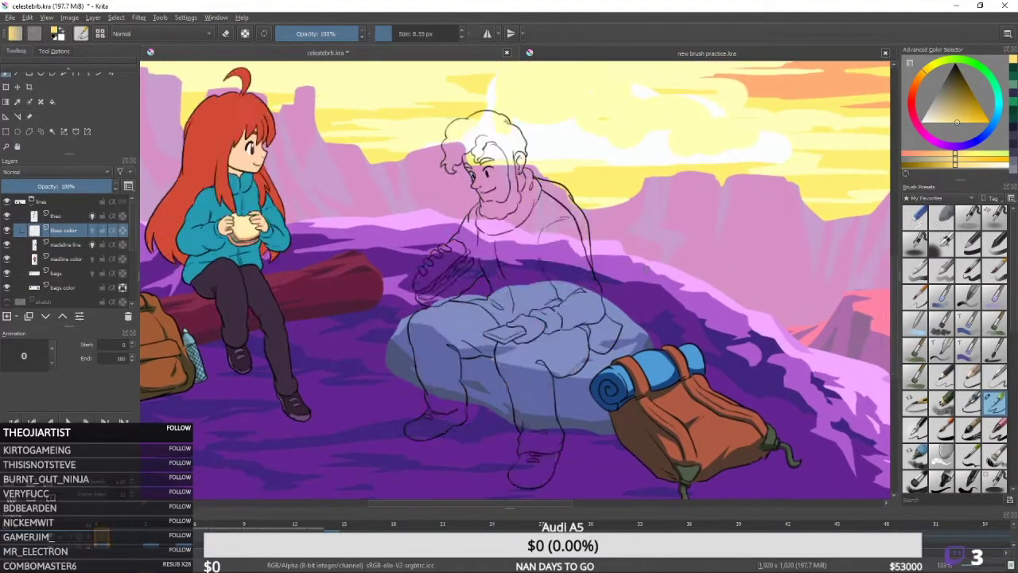
pyautogui.keyDown('ctrl'); pyautogui.moveTo(679, 264); pyautogui.dragTo(679, 215); pyautogui.keyUp('ctrl')
pyautogui.moveTo(528, 151); pyautogui.dragTo(679, 366)
pyautogui.press('/')
pyautogui.moveTo(493, 334); pyautogui.dragTo(535, 257)
pyautogui.moveTo(689, 357); pyautogui.dragTo(625, 278)
pyautogui.press('/')
pyautogui.scroll(-3, 44, 208)
pyautogui.click(6, 200)
pyautogui.scroll(3, 43, 208)
pyautogui.moveTo(470, 284); pyautogui.dragTo(492, 378)
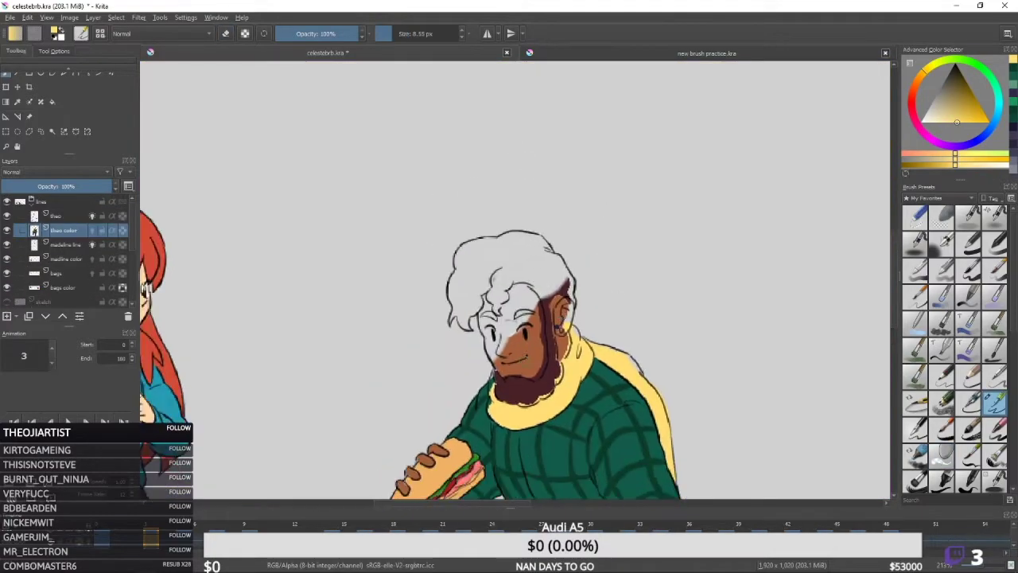
# - Erase the remaining flat colour from the bearded character's hair and face on frame 3
pyautogui.press('e')
pyautogui.moveTo(645, 367); pyautogui.dragTo(563, 297)
pyautogui.moveTo(580, 339); pyautogui.dragTo(563, 236)
pyautogui.press('e')
# - Flip between the early frames and frame 14 to compare the bearded character's colours
pyautogui.keyDown('ctrl'); pyautogui.click(567, 341); pyautogui.keyUp('ctrl')
pyautogui.press('Right')
pyautogui.press('Right')
pyautogui.press('Right')
pyautogui.press('Right')
pyautogui.press('Right')
pyautogui.press('Right')
pyautogui.press('Right')
pyautogui.press('Right')
pyautogui.press('Right')
pyautogui.press('Right')
pyautogui.press('Right')
pyautogui.click(569, 341)
pyautogui.moveTo(569, 341); pyautogui.dragTo(616, 210)
pyautogui.press('Left')
pyautogui.press('Left')
pyautogui.press('Left')
pyautogui.press('Left')
pyautogui.press('Left')
pyautogui.press('Left')
pyautogui.press('Left')
pyautogui.press('Left')
pyautogui.press('Left')
pyautogui.press('Left')
pyautogui.press('Left')
pyautogui.press('Left')
pyautogui.press('Left')
pyautogui.press('Left')
pyautogui.press('Right')
# - Sample the scarf and sweater colours and touch up those flats on the bearded character
pyautogui.keyDown('ctrl'); pyautogui.click(477, 313); pyautogui.keyUp('ctrl')
pyautogui.moveTo(477, 314)
pyautogui.mouseDown()
pyautogui.moveTo(483, 416)
pyautogui.moveTo(437, 418)
pyautogui.mouseUp()
pyautogui.moveTo(492, 399); pyautogui.dragTo(567, 392)
pyautogui.moveTo(567, 392)
pyautogui.mouseDown()
pyautogui.moveTo(604, 430)
pyautogui.moveTo(542, 400)
pyautogui.mouseUp()
pyautogui.keyDown('ctrl'); pyautogui.click(592, 404); pyautogui.keyUp('ctrl')
pyautogui.press('e')
pyautogui.keyDown('ctrl'); pyautogui.click(517, 371); pyautogui.keyUp('ctrl')
pyautogui.moveTo(522, 364)
pyautogui.mouseDown()
pyautogui.moveTo(533, 417)
pyautogui.moveTo(577, 330)
pyautogui.mouseUp()
pyautogui.keyDown('ctrl'); pyautogui.click(499, 373); pyautogui.keyUp('ctrl')
pyautogui.moveTo(477, 361)
pyautogui.mouseDown()
pyautogui.moveTo(511, 355)
pyautogui.moveTo(502, 423)
pyautogui.mouseUp()
pyautogui.keyDown('ctrl'); pyautogui.click(493, 383); pyautogui.keyUp('ctrl')
pyautogui.press('Left')
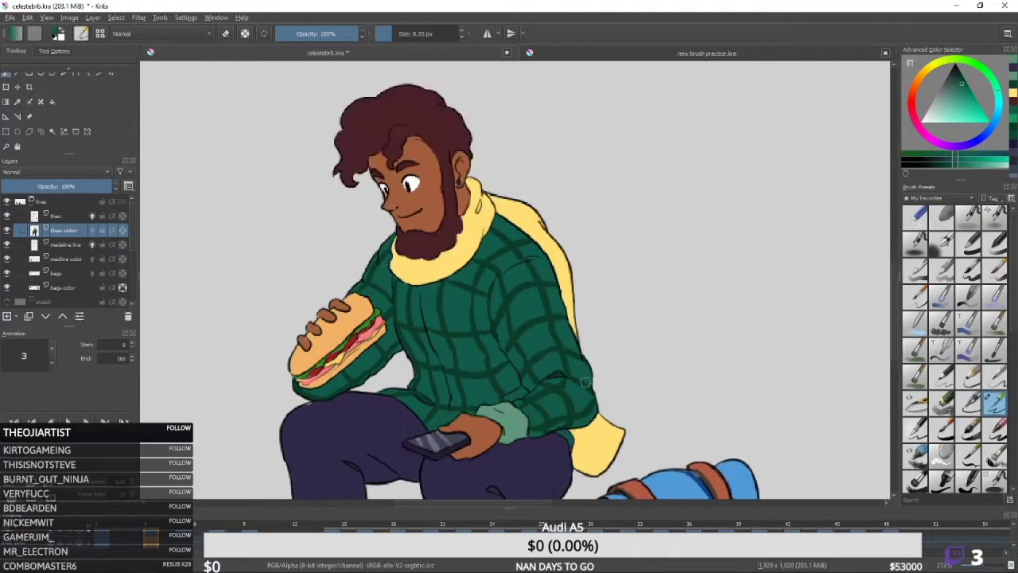
# - Compare the neighbouring frames and touch up the phone arm's sleeve and cuff with their sampled colours
pyautogui.press('Right')
pyautogui.keyDown('ctrl'); pyautogui.click(574, 405); pyautogui.keyUp('ctrl')
pyautogui.moveTo(572, 405); pyautogui.dragTo(536, 423)
pyautogui.press('Left')
pyautogui.moveTo(421, 362); pyautogui.dragTo(533, 392)
pyautogui.keyDown('ctrl'); pyautogui.click(503, 422); pyautogui.keyUp('ctrl')
pyautogui.moveTo(509, 429); pyautogui.dragTo(445, 180)
# - Touch up the sweater, trousers and phone hand area on frame 0 with their own sampled colours
pyautogui.keyDown('ctrl'); pyautogui.click(527, 405); pyautogui.keyUp('ctrl')
pyautogui.moveTo(401, 323); pyautogui.dragTo(377, 346)
pyautogui.keyDown('ctrl'); pyautogui.click(487, 382); pyautogui.keyUp('ctrl')
pyautogui.moveTo(493, 411); pyautogui.dragTo(490, 371)
pyautogui.keyDown('ctrl'); pyautogui.click(505, 432); pyautogui.keyUp('ctrl')
pyautogui.moveTo(607, 122); pyautogui.dragTo(653, 338)
pyautogui.moveTo(386, 308); pyautogui.dragTo(431, 384)
# - Reduce the brush to 7.80 px and touch up the fingers on the sandwich with the sampled brown skin colour
pyautogui.keyDown('ctrl'); pyautogui.click(431, 383); pyautogui.keyUp('ctrl')
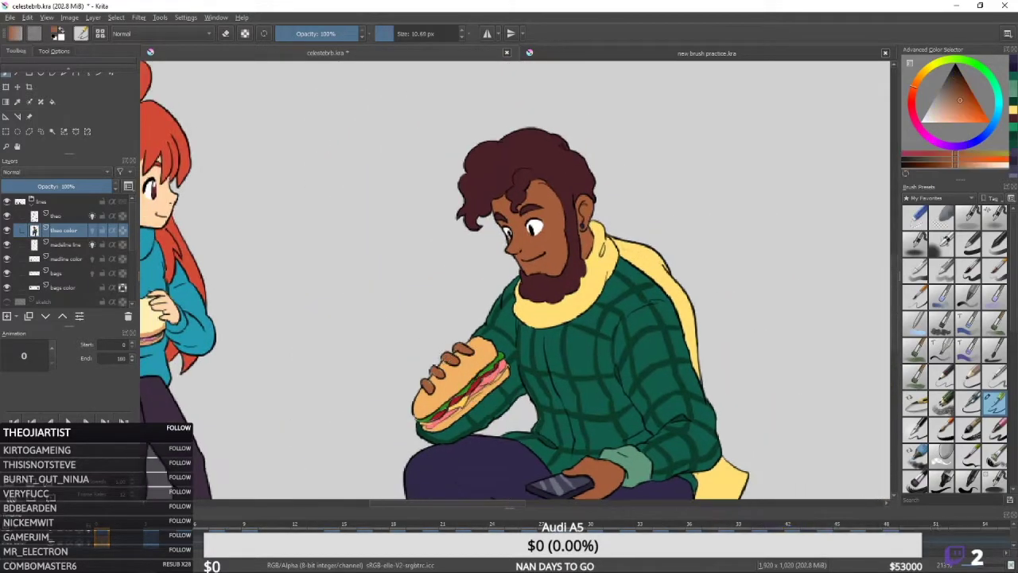
pyautogui.press('[')
pyautogui.click(431, 383)
pyautogui.moveTo(531, 261); pyautogui.dragTo(555, 369)
# - Sample the beard's dark maroon and touch up the hair and beard edges on frame 0
pyautogui.keyDown('ctrl'); pyautogui.click(565, 288); pyautogui.keyUp('ctrl')
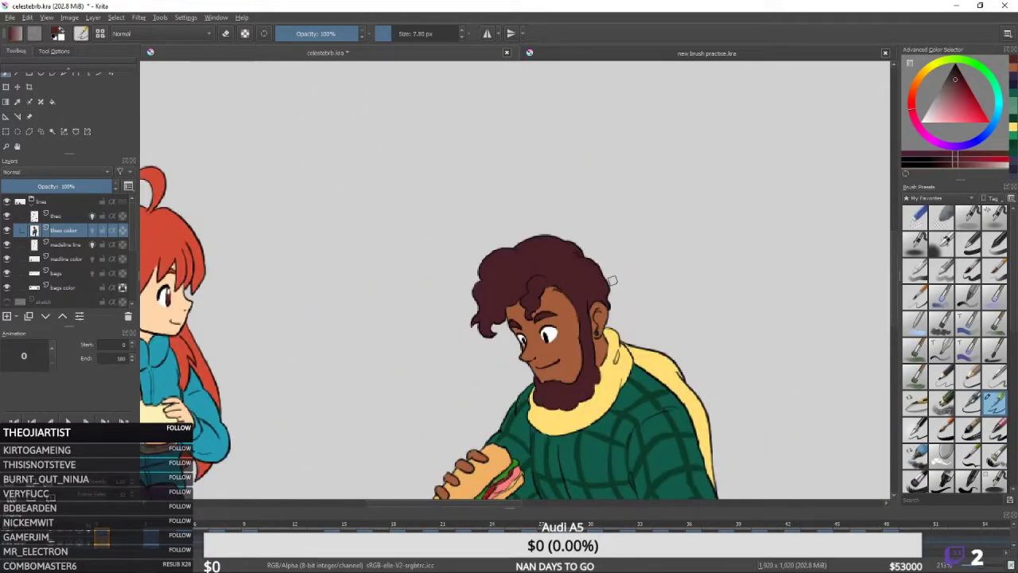
pyautogui.scroll(-1, 612, 280)
pyautogui.moveTo(700, 421); pyautogui.dragTo(638, 341)
pyautogui.moveTo(620, 477); pyautogui.dragTo(600, 332)
pyautogui.moveTo(660, 205); pyautogui.dragTo(660, 288)
# - Go to frame 3 and erase the old hair, face and beard colour inside the bearded character's head
pyautogui.press('Right')
pyautogui.moveTo(627, 339); pyautogui.dragTo(735, 489)
pyautogui.scroll(1, 735, 489)
pyautogui.press('e')
pyautogui.moveTo(524, 262)
pyautogui.mouseDown()
pyautogui.moveTo(586, 218)
pyautogui.moveTo(586, 309)
pyautogui.mouseUp()
pyautogui.moveTo(683, 321)
pyautogui.mouseDown()
pyautogui.moveTo(620, 286)
pyautogui.moveTo(550, 171)
pyautogui.moveTo(542, 347)
pyautogui.moveTo(548, 354)
pyautogui.moveTo(556, 312)
pyautogui.moveTo(589, 310)
pyautogui.mouseUp()
# - Paint the scarf's edge yellow and the ear and neck brown on frame 3
pyautogui.press('/')
pyautogui.keyDown('ctrl'); pyautogui.click(501, 171); pyautogui.keyUp('ctrl')
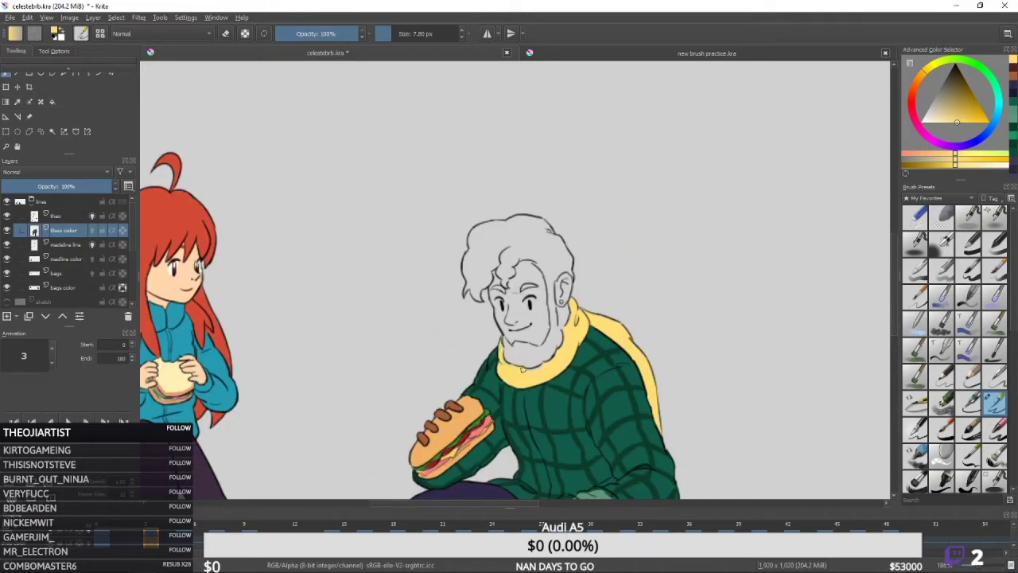
pyautogui.keyDown('ctrl'); pyautogui.click(469, 438); pyautogui.keyUp('ctrl')
pyautogui.moveTo(543, 254); pyautogui.dragTo(568, 322)
pyautogui.moveTo(495, 361)
pyautogui.mouseDown()
pyautogui.moveTo(499, 351)
pyautogui.moveTo(507, 365)
pyautogui.moveTo(518, 338)
pyautogui.moveTo(514, 264)
pyautogui.mouseUp()
pyautogui.moveTo(577, 299)
pyautogui.mouseDown()
pyautogui.moveTo(581, 328)
pyautogui.moveTo(566, 340)
pyautogui.moveTo(588, 280)
pyautogui.mouseUp()
pyautogui.keyDown('ctrl'); pyautogui.click(477, 402); pyautogui.keyUp('ctrl')
# - Outline the hair and sideburn in dark maroon on frame 3, and undo the fill that covers the face
pyautogui.keyDown('ctrl'); pyautogui.click(580, 318); pyautogui.keyUp('ctrl')
pyautogui.moveTo(580, 318); pyautogui.dragTo(578, 371)
pyautogui.moveTo(556, 315); pyautogui.dragTo(574, 355)
pyautogui.click(583, 299)
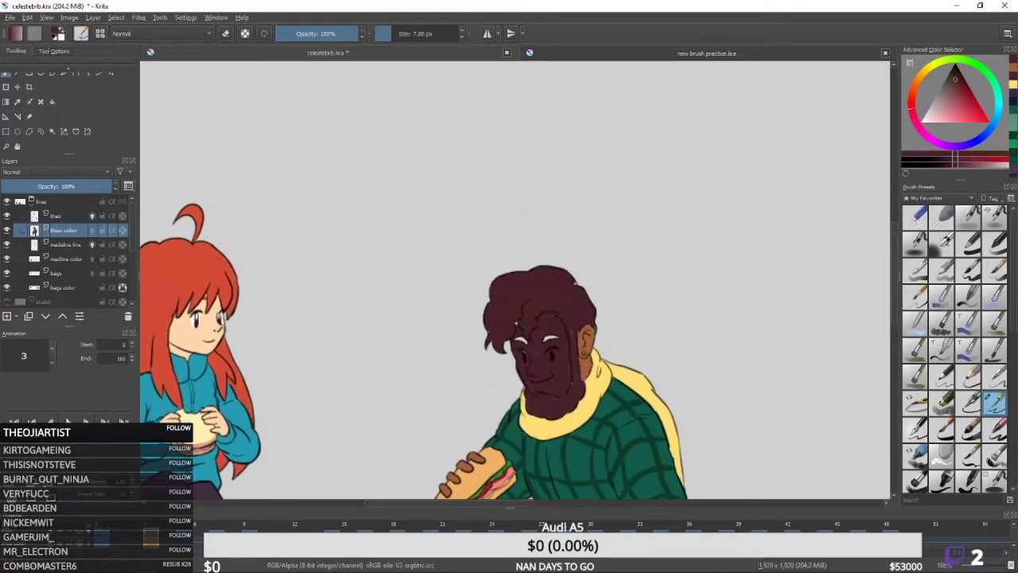
pyautogui.hotkey('ctrl', 'z')
# - Close the face outline with the brown skin colour and fill the face on frame 3
pyautogui.keyDown('ctrl'); pyautogui.click(587, 358); pyautogui.keyUp('ctrl')
pyautogui.moveTo(548, 390); pyautogui.dragTo(563, 393)
pyautogui.press('f')
pyautogui.click(552, 350)
pyautogui.press('b')
# - Paint the sideburn and eyebrows dark maroon and fill the hair with the same colour on frame 3
pyautogui.keyDown('ctrl'); pyautogui.click(572, 341); pyautogui.keyUp('ctrl')
pyautogui.moveTo(541, 327)
pyautogui.mouseDown()
pyautogui.moveTo(555, 324)
pyautogui.moveTo(563, 350)
pyautogui.moveTo(525, 352)
pyautogui.moveTo(540, 368)
pyautogui.mouseUp()
pyautogui.keyDown('ctrl'); pyautogui.click(580, 375); pyautogui.keyUp('ctrl')
pyautogui.moveTo(540, 367); pyautogui.dragTo(541, 372)
pyautogui.press('f')
pyautogui.moveTo(595, 332)
pyautogui.mouseDown()
pyautogui.moveTo(585, 301)
pyautogui.moveTo(569, 318)
pyautogui.moveTo(570, 237)
pyautogui.mouseUp()
pyautogui.click(567, 285)
pyautogui.press('b')
# - Sample the earring's dark colour from the previous frame and paint the earring on frame 3
pyautogui.scroll(3, 542, 293)
pyautogui.press('Left')
pyautogui.keyDown('ctrl'); pyautogui.click(586, 306); pyautogui.keyUp('ctrl')
pyautogui.press('Right')
pyautogui.click(602, 309)
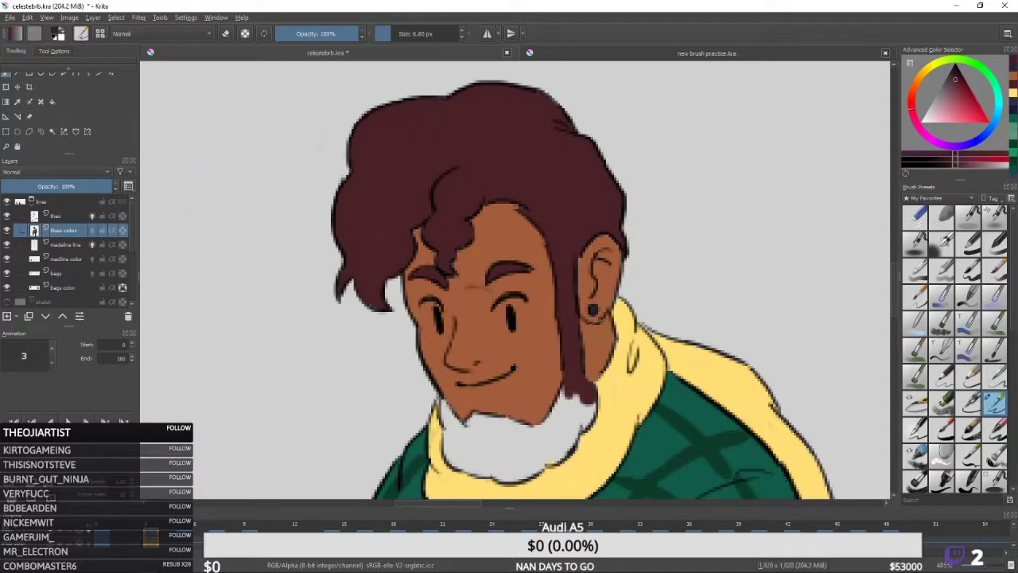
# - Clean up the neck beside the ear, and outline and fill the beard in dark maroon on frame 3
pyautogui.scroll(-1, 602, 309)
pyautogui.keyDown('ctrl'); pyautogui.click(601, 269); pyautogui.keyUp('ctrl')
pyautogui.keyDown('ctrl'); pyautogui.click(617, 312); pyautogui.keyUp('ctrl')
pyautogui.keyDown('ctrl'); pyautogui.click(606, 317); pyautogui.keyUp('ctrl')
pyautogui.moveTo(579, 326); pyautogui.dragTo(572, 298)
pyautogui.keyDown('ctrl'); pyautogui.click(571, 306); pyautogui.keyUp('ctrl')
pyautogui.press('f')
pyautogui.click(561, 356)
pyautogui.press('b')
pyautogui.moveTo(554, 387); pyautogui.dragTo(562, 412)
pyautogui.moveTo(487, 366); pyautogui.dragTo(492, 385)
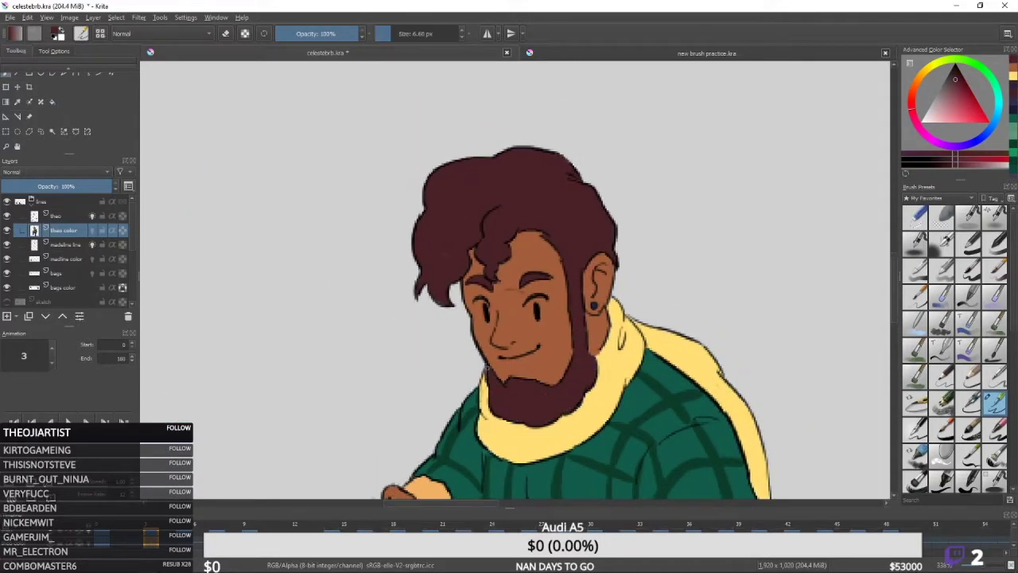
# - Paint the whites of both eyes on the bearded character's colour layer and tidy their edges with brown skin colour
pyautogui.keyDown('ctrl'); pyautogui.click(497, 354); pyautogui.keyUp('ctrl')
pyautogui.scroll(-1, 549, 330)
pyautogui.moveTo(542, 266)
pyautogui.mouseDown()
pyautogui.moveTo(554, 320)
pyautogui.moveTo(512, 351)
pyautogui.moveTo(506, 386)
pyautogui.moveTo(549, 386)
pyautogui.mouseUp()
pyautogui.keyDown('ctrl'); pyautogui.click(511, 318); pyautogui.keyUp('ctrl')
pyautogui.keyDown('ctrl'); pyautogui.click(515, 351); pyautogui.keyUp('ctrl')
pyautogui.keyDown('ctrl'); pyautogui.click(510, 336); pyautogui.keyUp('ctrl')
pyautogui.keyDown('ctrl'); pyautogui.click(517, 367); pyautogui.keyUp('ctrl')
pyautogui.click(56, 215)
pyautogui.press('pagedown')
pyautogui.press('x')
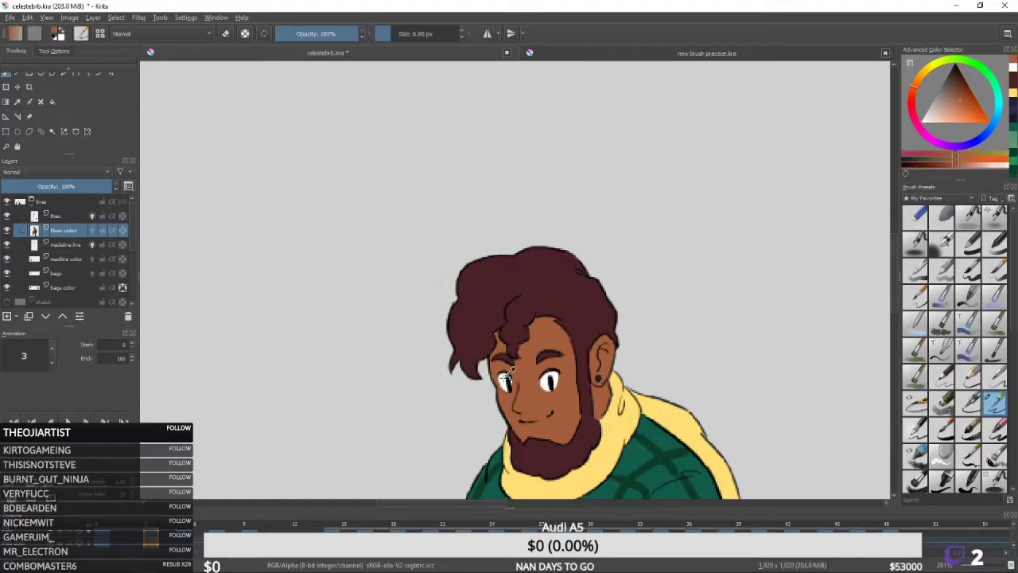
pyautogui.scroll(-2, 503, 383)
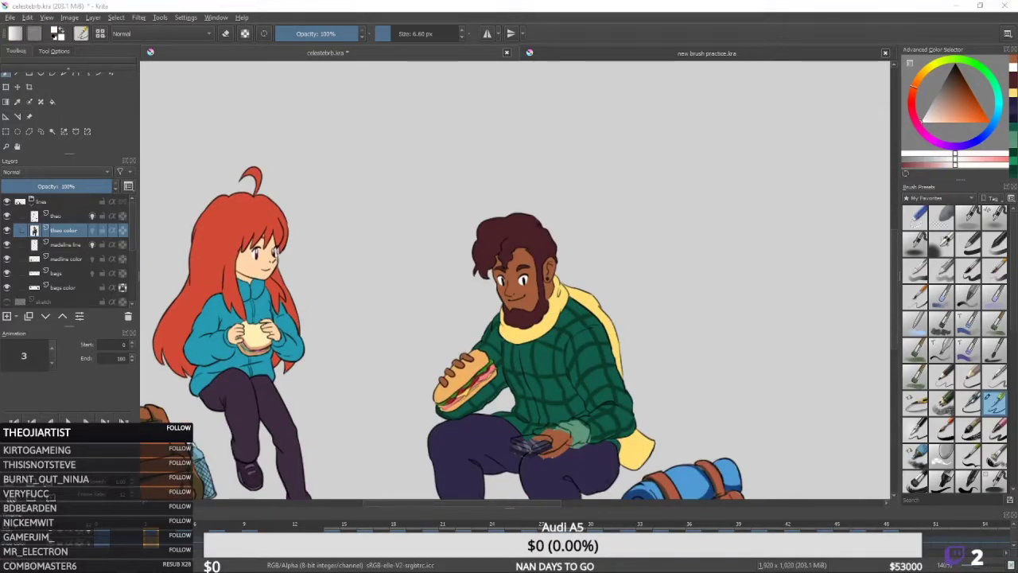
# - Sample the cuff and skin colours and repaint the phone hand to match its line art on frame 3
pyautogui.scroll(3, 613, 409)
pyautogui.keyDown('ctrl'); pyautogui.click(628, 406); pyautogui.keyUp('ctrl')
pyautogui.keyDown('ctrl'); pyautogui.click(555, 366); pyautogui.keyUp('ctrl')
pyautogui.moveTo(561, 347); pyautogui.dragTo(566, 356)
pyautogui.keyDown('ctrl'); pyautogui.click(575, 384); pyautogui.keyUp('ctrl')
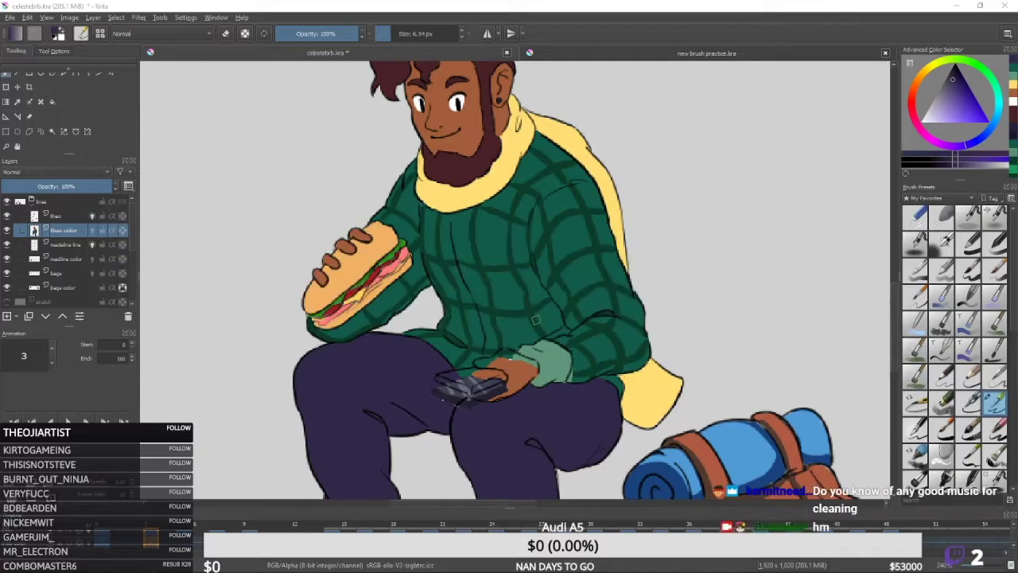
# - Sample the phone's dark colour and the skin colour, and repaint the phone and the fingers holding it on frame 3
pyautogui.scroll(1, 536, 320)
pyautogui.scroll(1, 536, 320)
pyautogui.moveTo(399, 410)
pyautogui.mouseDown()
pyautogui.moveTo(494, 416)
pyautogui.moveTo(437, 429)
pyautogui.mouseUp()
pyautogui.keyDown('ctrl'); pyautogui.click(496, 420); pyautogui.keyUp('ctrl')
pyautogui.keyDown('ctrl'); pyautogui.click(443, 422); pyautogui.keyUp('ctrl')
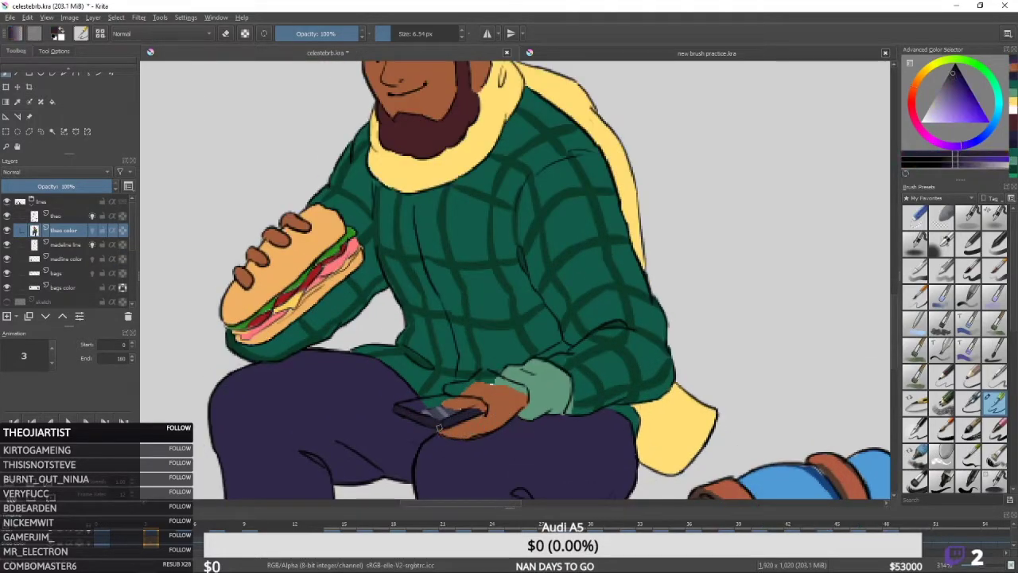
pyautogui.keyDown('ctrl'); pyautogui.click(501, 407); pyautogui.keyUp('ctrl')
pyautogui.moveTo(531, 383); pyautogui.dragTo(512, 425)
pyautogui.moveTo(441, 422); pyautogui.dragTo(476, 428)
# - Sample the sweater's dark green from the neighbouring frame and paint the plaid stripes across the phone arm's sleeve on frame 3
pyautogui.press('Left')
pyautogui.press('Right')
pyautogui.press('Left')
pyautogui.keyDown('ctrl'); pyautogui.click(633, 405); pyautogui.keyUp('ctrl')
pyautogui.press('Right')
pyautogui.press('Right')
pyautogui.press('Right')
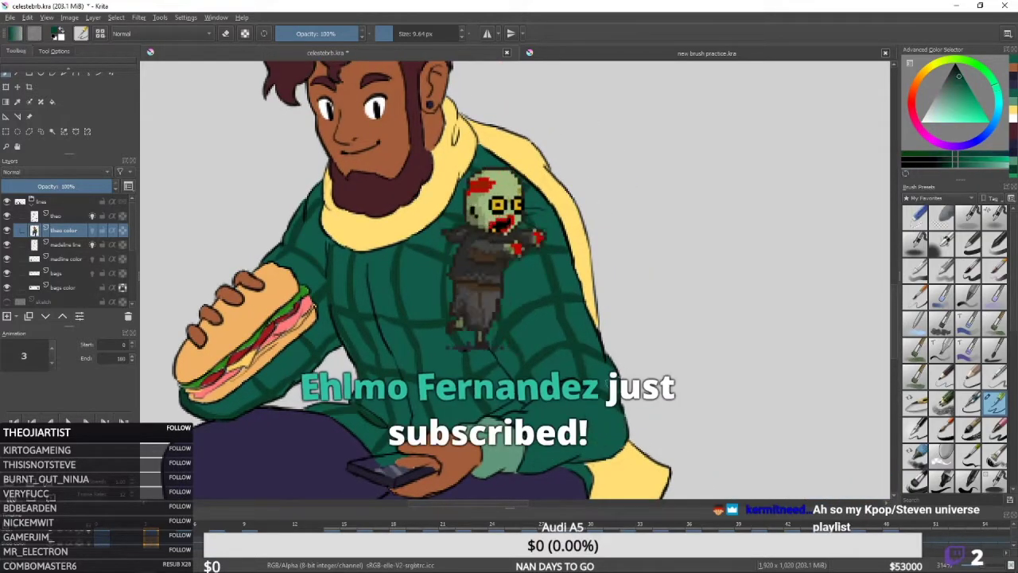
pyautogui.moveTo(531, 418); pyautogui.dragTo(549, 464)
pyautogui.press('[')
pyautogui.moveTo(553, 395)
pyautogui.mouseDown()
pyautogui.moveTo(591, 417)
pyautogui.moveTo(581, 458)
pyautogui.moveTo(598, 458)
pyautogui.mouseUp()
pyautogui.moveTo(517, 447); pyautogui.dragTo(566, 421)
pyautogui.moveTo(582, 456); pyautogui.dragTo(594, 407)
pyautogui.moveTo(537, 438); pyautogui.dragTo(587, 427)
# - Sample the sweater's greens and tidy the plaid stripes near the sleeve's elbow on frame 3
pyautogui.keyDown('ctrl'); pyautogui.click(580, 429); pyautogui.keyUp('ctrl')
pyautogui.keyDown('ctrl'); pyautogui.click(590, 421); pyautogui.keyUp('ctrl')
pyautogui.moveTo(602, 431); pyautogui.dragTo(621, 423)
pyautogui.keyDown('ctrl'); pyautogui.click(621, 410); pyautogui.keyUp('ctrl')
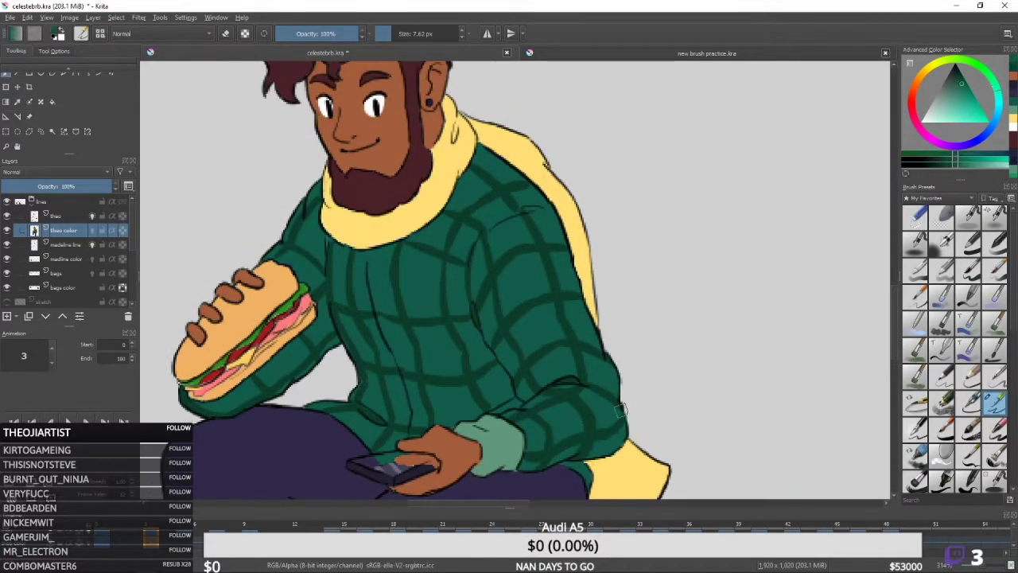
pyautogui.keyDown('ctrl'); pyautogui.click(621, 411); pyautogui.keyUp('ctrl')
# - Check the phone against the previous frame, sample its greys, and paint the screen and its reflections on frame 3
pyautogui.scroll(-1, 636, 397)
pyautogui.scroll(1, 636, 381)
pyautogui.keyDown('ctrl'); pyautogui.click(493, 193); pyautogui.keyUp('ctrl')
pyautogui.press('Left')
pyautogui.scroll(-1, 639, 354)
pyautogui.scroll(1, 638, 355)
pyautogui.moveTo(557, 470)
pyautogui.mouseDown()
pyautogui.moveTo(465, 343)
pyautogui.moveTo(482, 374)
pyautogui.mouseUp()
pyautogui.press('Right')
pyautogui.keyDown('ctrl'); pyautogui.click(461, 394); pyautogui.keyUp('ctrl')
pyautogui.moveTo(475, 388)
pyautogui.mouseDown()
pyautogui.moveTo(468, 400)
pyautogui.moveTo(487, 395)
pyautogui.moveTo(455, 371)
pyautogui.mouseUp()
pyautogui.keyDown('ctrl'); pyautogui.click(466, 398); pyautogui.keyUp('ctrl')
pyautogui.keyDown('ctrl'); pyautogui.click(450, 390); pyautogui.keyUp('ctrl')
pyautogui.press('[')
pyautogui.keyDown('ctrl'); pyautogui.click(451, 418); pyautogui.keyUp('ctrl')
pyautogui.scroll(-1, 461, 406)
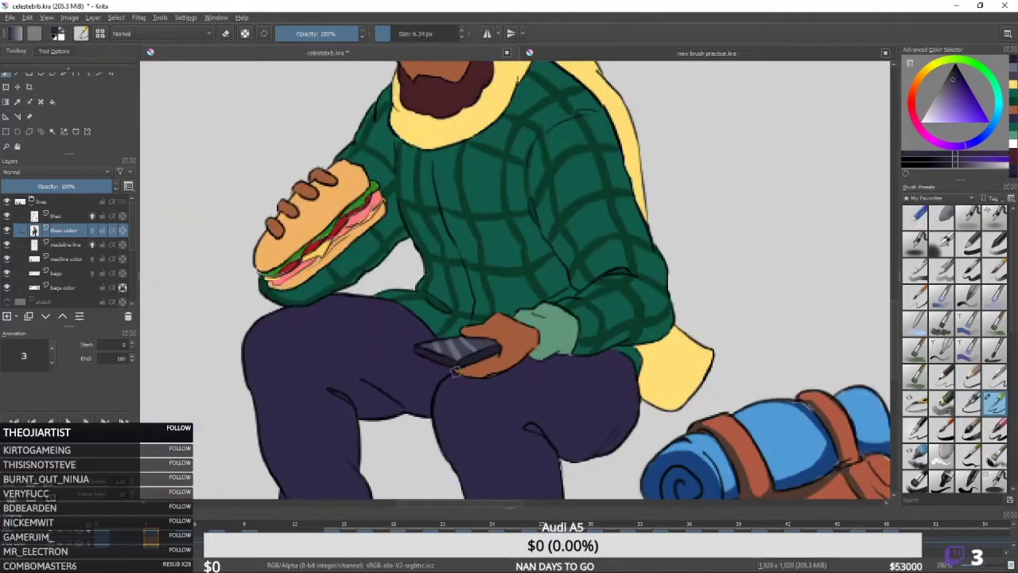
# - Touch up the hand beside the phone on frame 3 and pick up the cuff's light green
pyautogui.keyDown('ctrl'); pyautogui.click(486, 364); pyautogui.keyUp('ctrl')
pyautogui.moveTo(508, 350); pyautogui.dragTo(510, 378)
pyautogui.keyDown('ctrl'); pyautogui.click(552, 362); pyautogui.keyUp('ctrl')
# - Go to frame 5 and rework the outdated colours around the phone hand to follow that frame's line art
pyautogui.scroll(-2, 476, 264)
pyautogui.press('Right')
pyautogui.press('Right')
pyautogui.press('Right')
pyautogui.press('Right')
pyautogui.press('Left')
pyautogui.press('Left')
pyautogui.press('Left')
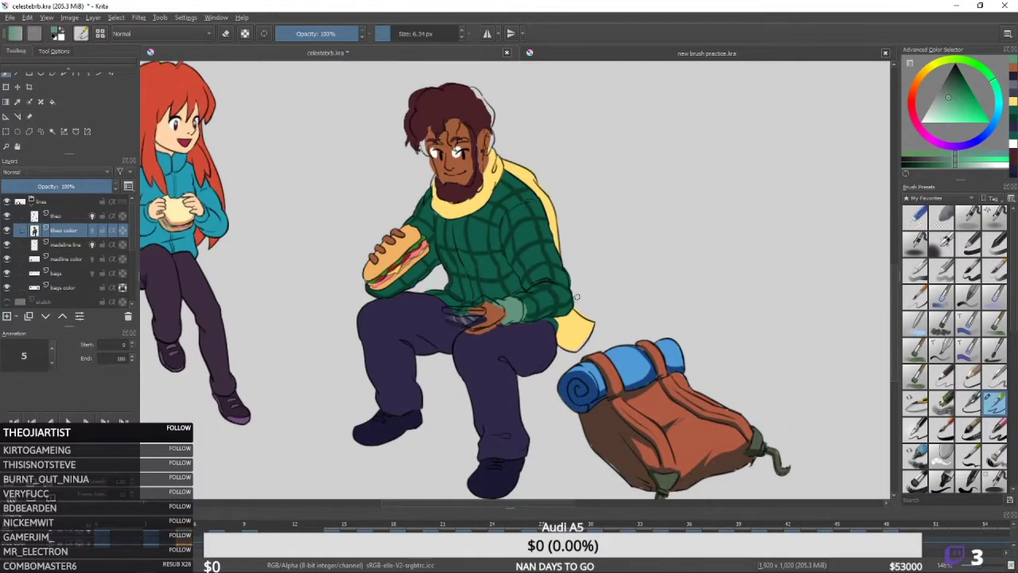
pyautogui.press('/')
pyautogui.scroll(1, 554, 156)
pyautogui.moveTo(513, 177); pyautogui.dragTo(551, 203)
pyautogui.moveTo(571, 302); pyautogui.dragTo(574, 354)
pyautogui.moveTo(506, 343); pyautogui.dragTo(562, 347)
pyautogui.press('/')
pyautogui.keyDown('ctrl'); pyautogui.click(442, 388); pyautogui.keyUp('ctrl')
pyautogui.moveTo(416, 350)
pyautogui.mouseDown()
pyautogui.moveTo(439, 384)
pyautogui.moveTo(496, 382)
pyautogui.mouseUp()
# - Sample the nearby colours and repaint the phone and the area around its lower edge on frame 5
pyautogui.scroll(1, 439, 384)
pyautogui.keyDown('ctrl'); pyautogui.click(485, 391); pyautogui.keyUp('ctrl')
pyautogui.moveTo(491, 384)
pyautogui.mouseDown()
pyautogui.moveTo(514, 411)
pyautogui.moveTo(518, 397)
pyautogui.moveTo(543, 406)
pyautogui.mouseUp()
pyautogui.keyDown('ctrl'); pyautogui.click(524, 410); pyautogui.keyUp('ctrl')
pyautogui.keyDown('ctrl'); pyautogui.click(495, 417); pyautogui.keyUp('ctrl')
pyautogui.moveTo(495, 416)
pyautogui.mouseDown()
pyautogui.moveTo(514, 340)
pyautogui.moveTo(525, 385)
pyautogui.mouseUp()
pyautogui.moveTo(517, 382)
pyautogui.mouseDown()
pyautogui.moveTo(528, 378)
pyautogui.moveTo(508, 402)
pyautogui.moveTo(555, 410)
pyautogui.moveTo(551, 423)
pyautogui.mouseUp()
pyautogui.keyDown('ctrl'); pyautogui.click(517, 415); pyautogui.keyUp('ctrl')
# - Sample the cuff and sweater greens and repaint the cuff and adjoining sleeve on frame 5
pyautogui.keyDown('ctrl'); pyautogui.click(582, 396); pyautogui.keyUp('ctrl')
pyautogui.moveTo(585, 385); pyautogui.dragTo(593, 408)
pyautogui.keyDown('ctrl'); pyautogui.click(620, 343); pyautogui.keyUp('ctrl')
pyautogui.moveTo(616, 367)
pyautogui.mouseDown()
pyautogui.moveTo(652, 381)
pyautogui.moveTo(605, 389)
pyautogui.moveTo(590, 361)
pyautogui.mouseUp()
pyautogui.keyDown('ctrl'); pyautogui.click(593, 358); pyautogui.keyUp('ctrl')
pyautogui.keyDown('ctrl'); pyautogui.click(604, 375); pyautogui.keyUp('ctrl')
pyautogui.click(590, 373)
pyautogui.keyDown('ctrl'); pyautogui.click(590, 370); pyautogui.keyUp('ctrl')
pyautogui.click(590, 361)
pyautogui.keyDown('ctrl'); pyautogui.click(620, 340); pyautogui.keyUp('ctrl')
pyautogui.click(635, 349)
# - Compare with the earlier frames and paint the dark green plaid stripes on the phone arm's sleeve on frame 5
pyautogui.moveTo(585, 315)
pyautogui.mouseDown()
pyautogui.moveTo(596, 360)
pyautogui.moveTo(648, 350)
pyautogui.mouseUp()
pyautogui.keyDown('ctrl'); pyautogui.click(617, 340); pyautogui.keyUp('ctrl')
pyautogui.moveTo(606, 391); pyautogui.dragTo(652, 376)
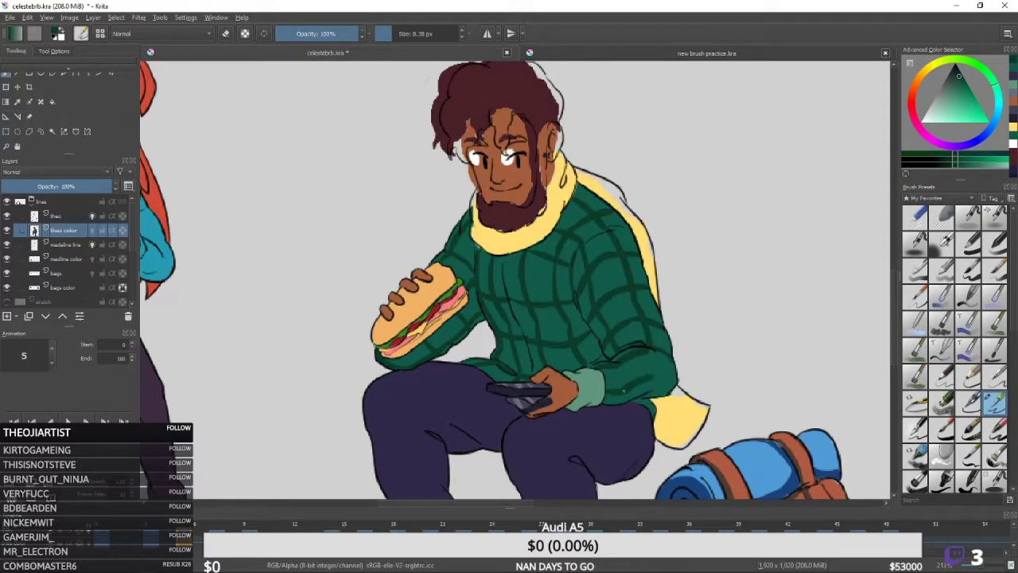
pyautogui.press('Left')
pyautogui.press('Right')
pyautogui.keyDown('ctrl'); pyautogui.click(628, 380); pyautogui.keyUp('ctrl')
pyautogui.keyDown('ctrl'); pyautogui.click(649, 370); pyautogui.keyUp('ctrl')
pyautogui.press('Left')
pyautogui.press('Left')
pyautogui.press('Right')
pyautogui.press('Right')
pyautogui.keyDown('ctrl'); pyautogui.click(597, 334); pyautogui.keyUp('ctrl')
pyautogui.moveTo(673, 366)
pyautogui.mouseDown()
pyautogui.moveTo(617, 319)
pyautogui.moveTo(594, 349)
pyautogui.mouseUp()
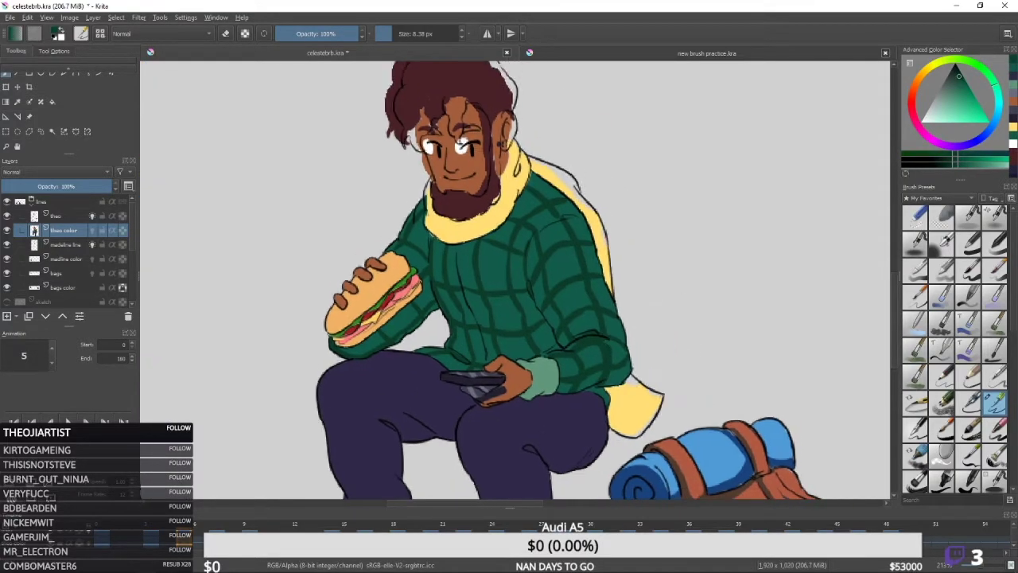
# - Sample the scarf's yellow, fill the gap in the scarf tail behind the elbow, and clean its edge on frame 5
pyautogui.keyDown('ctrl'); pyautogui.click(624, 386); pyautogui.keyUp('ctrl')
pyautogui.click(622, 390)
pyautogui.moveTo(622, 398); pyautogui.dragTo(610, 362)
pyautogui.press('e')
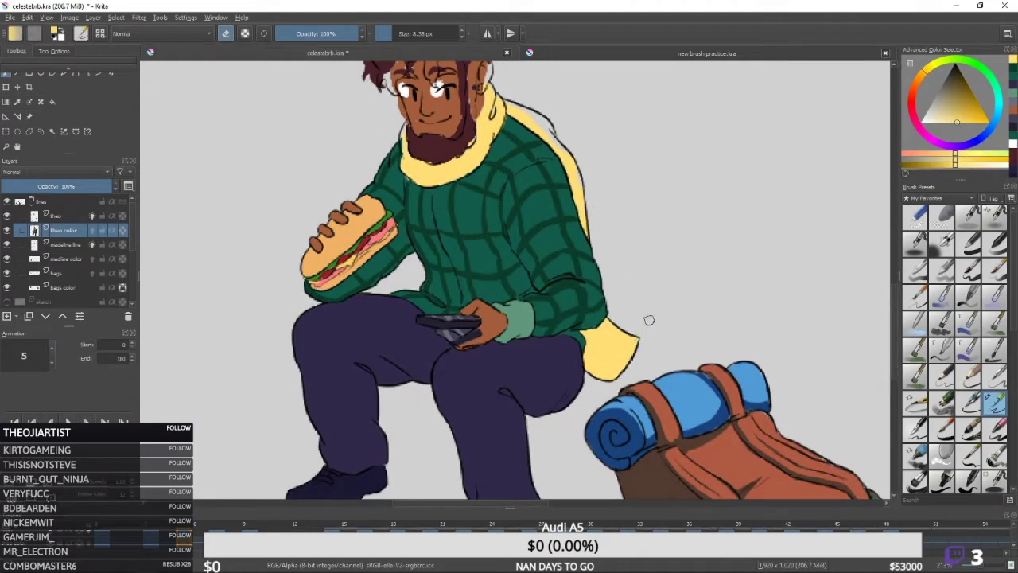
pyautogui.moveTo(714, 378); pyautogui.dragTo(711, 429)
pyautogui.moveTo(811, 444); pyautogui.dragTo(718, 323)
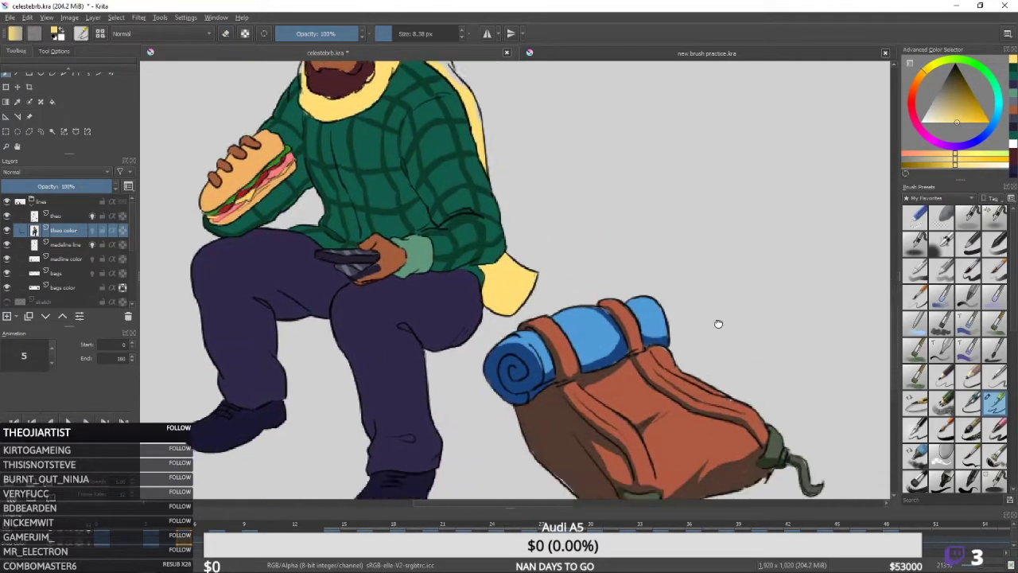
# - Show the bg layer group so the painted background appears behind the characters
pyautogui.scroll(-2, 707, 345)
pyautogui.press('e')
pyautogui.scroll(-3, 95, 271)
pyautogui.click(7, 209)
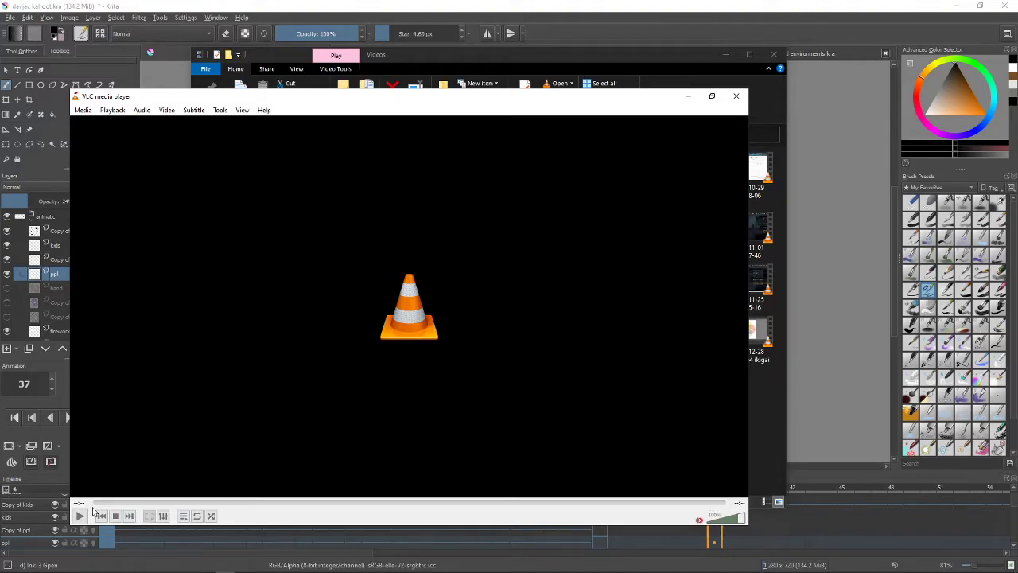
# - Switch to VLC media player, play the celeste brb colors recording near its end in full screen, and pause it at 1:03:40
pyautogui.click(81, 515)
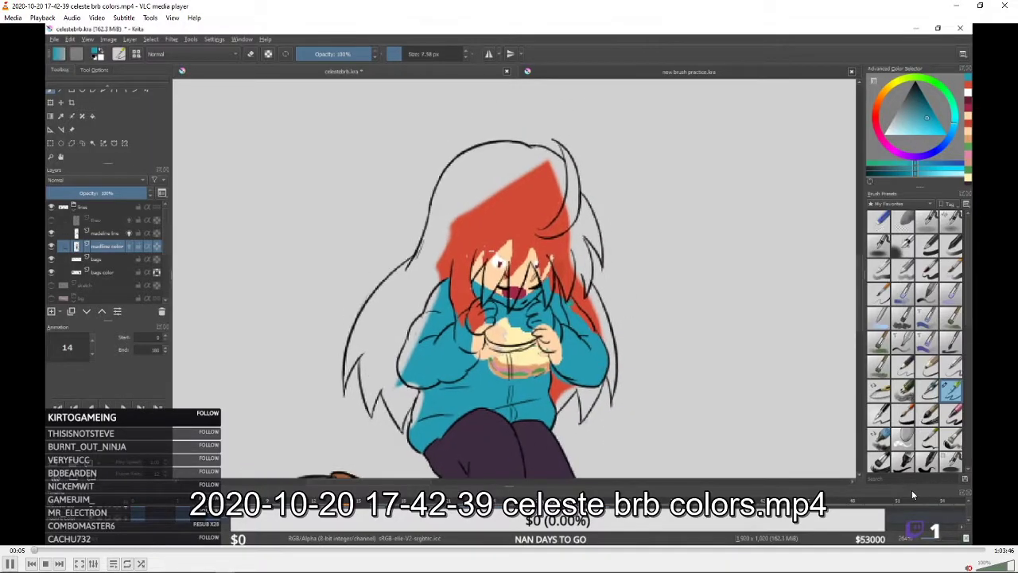
pyautogui.moveTo(965, 539)
pyautogui.mouseDown()
pyautogui.moveTo(954, 539)
pyautogui.moveTo(965, 540)
pyautogui.mouseUp()
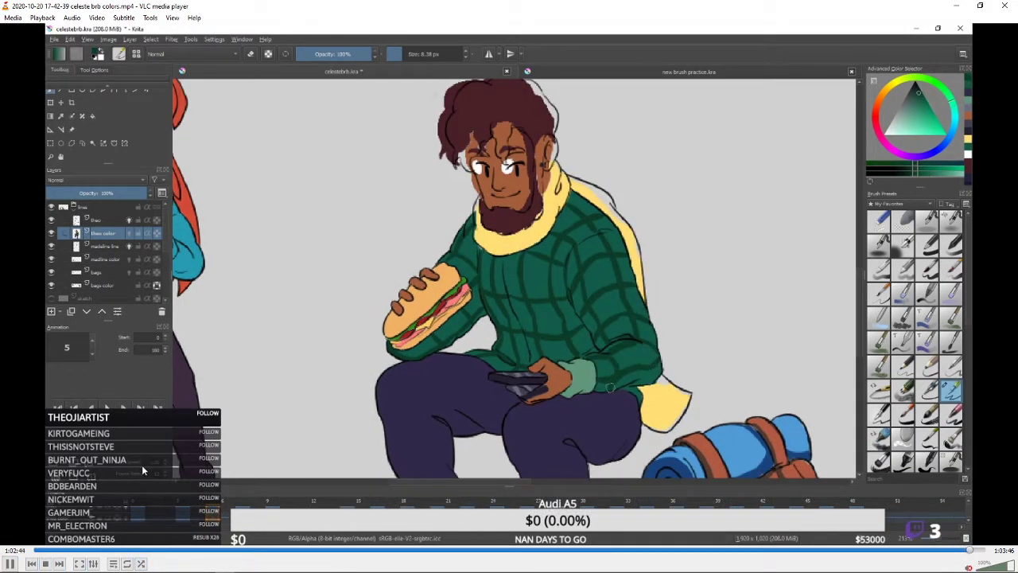
pyautogui.doubleClick(289, 417)
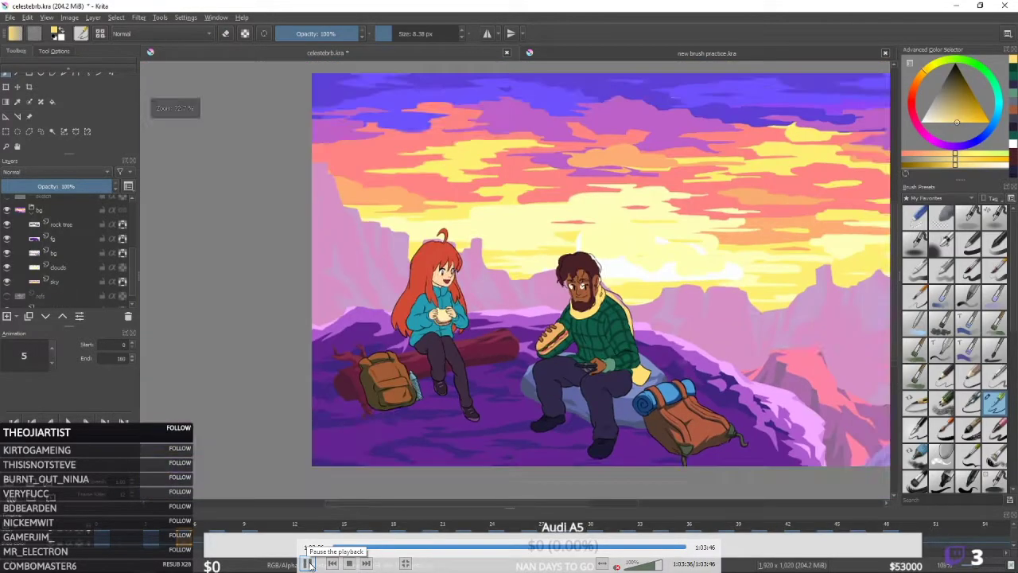
pyautogui.click(309, 564)
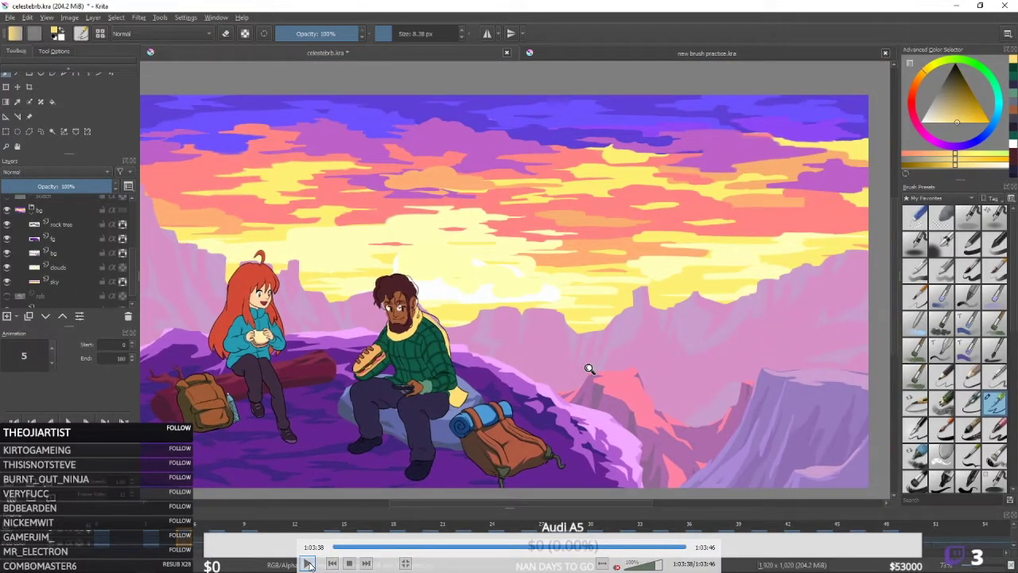
pyautogui.click(309, 564)
pyautogui.click(309, 565)
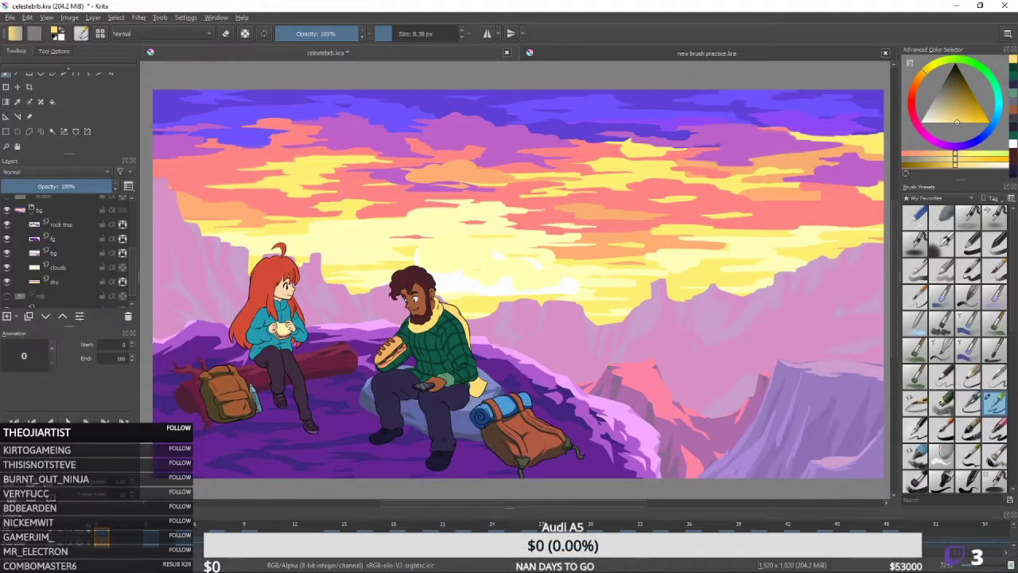
pyautogui.moveTo(648, 397)
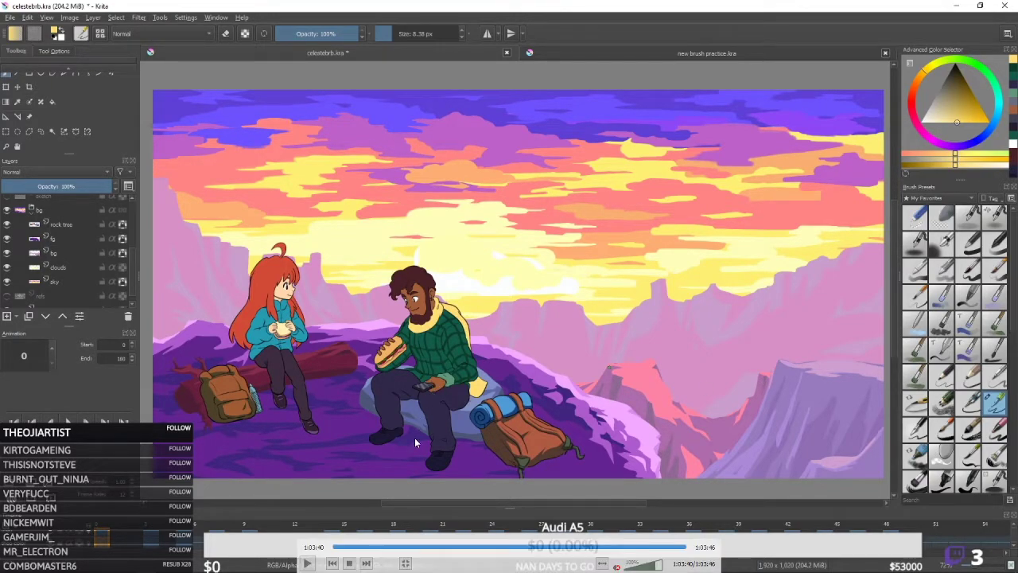